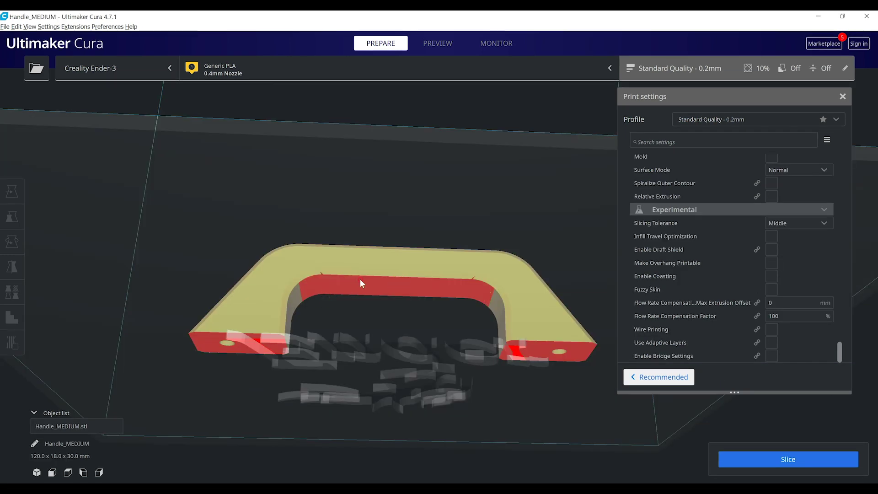
pyautogui.moveTo(361, 279); pyautogui.dragTo(373, 349, button='right')
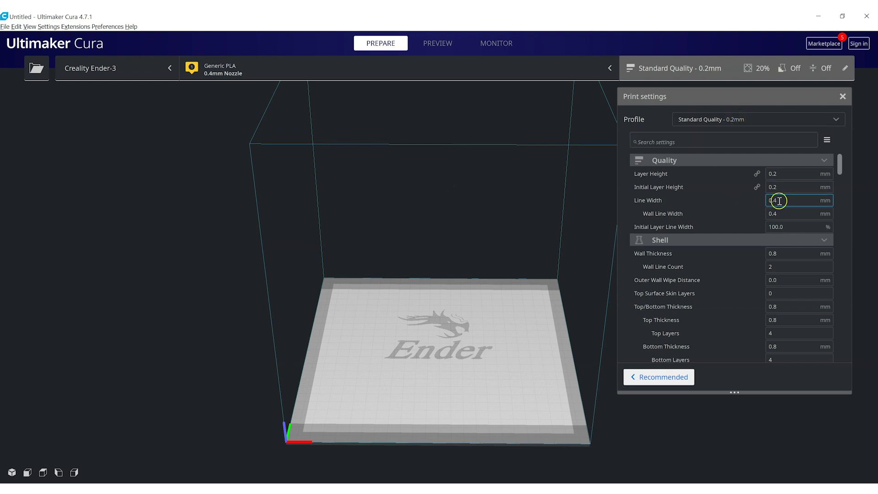
pyautogui.moveTo(780, 201)
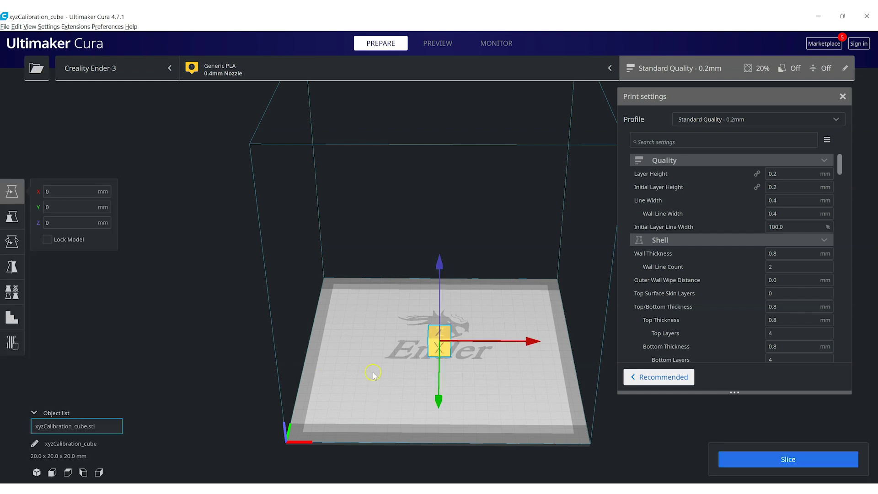
# Step: Deselect the calibration cube to examine it from several angles, and review the Line Width and Wall Line Count settings
pyautogui.click(374, 376)
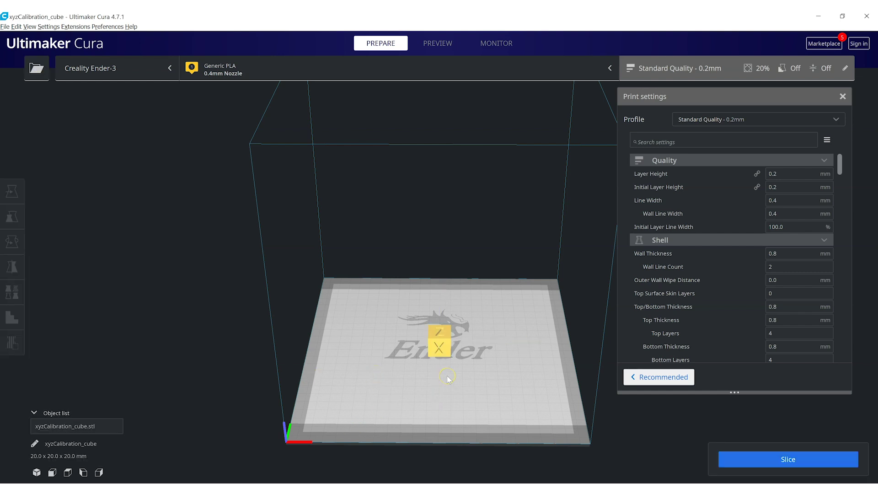
pyautogui.moveTo(446, 375); pyautogui.dragTo(410, 365, button='right')
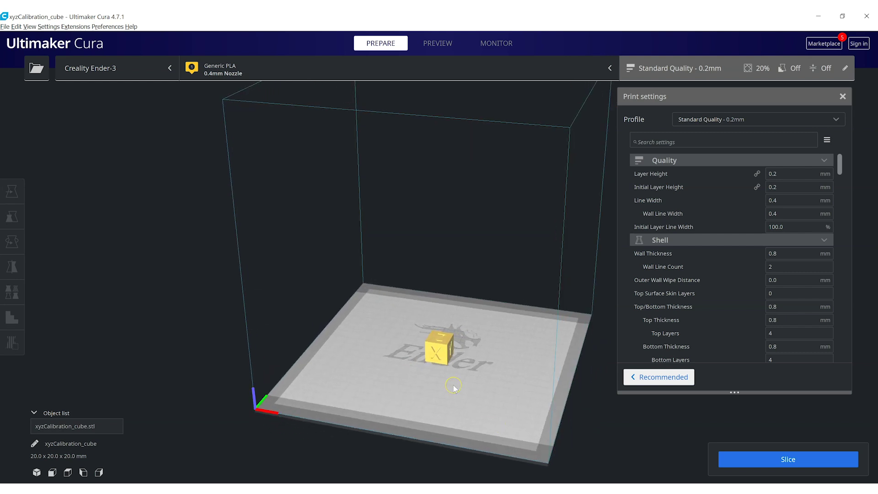
pyautogui.scroll(3, 453, 388)
pyautogui.moveTo(498, 435); pyautogui.dragTo(535, 441, button='right')
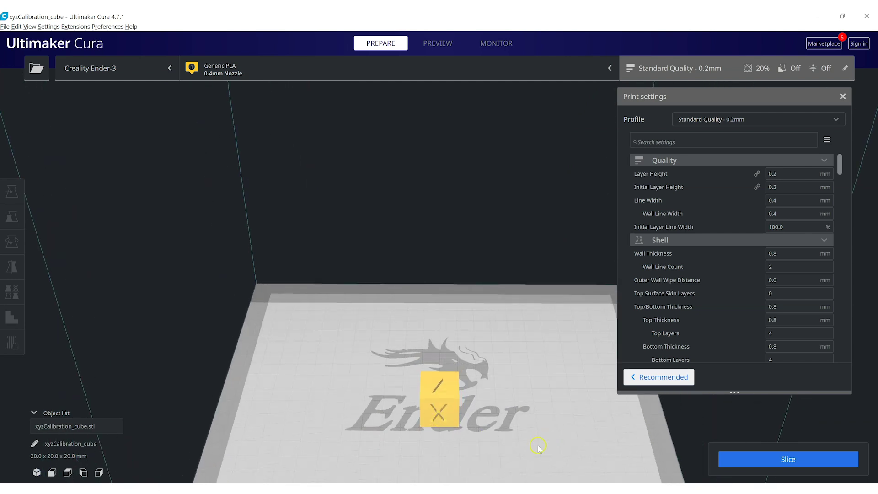
pyautogui.moveTo(538, 447); pyautogui.dragTo(453, 438, button='right')
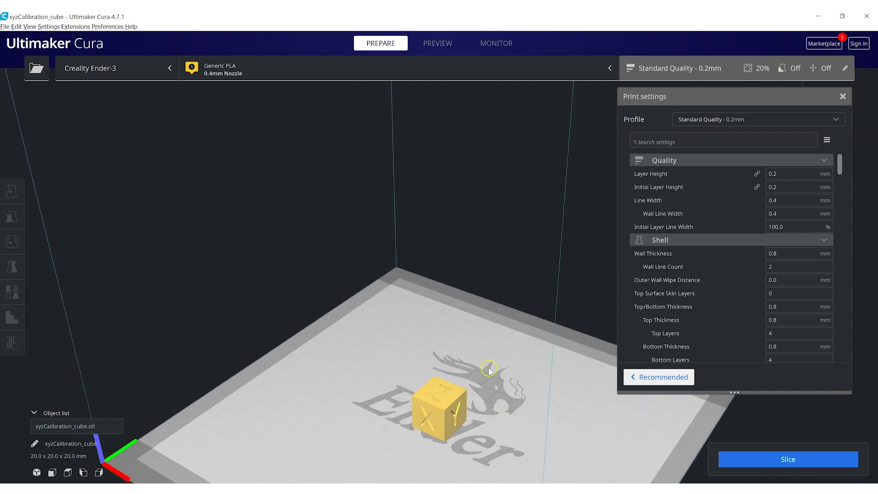
pyautogui.moveTo(509, 419); pyautogui.dragTo(579, 410, button='right')
pyautogui.click(805, 193)
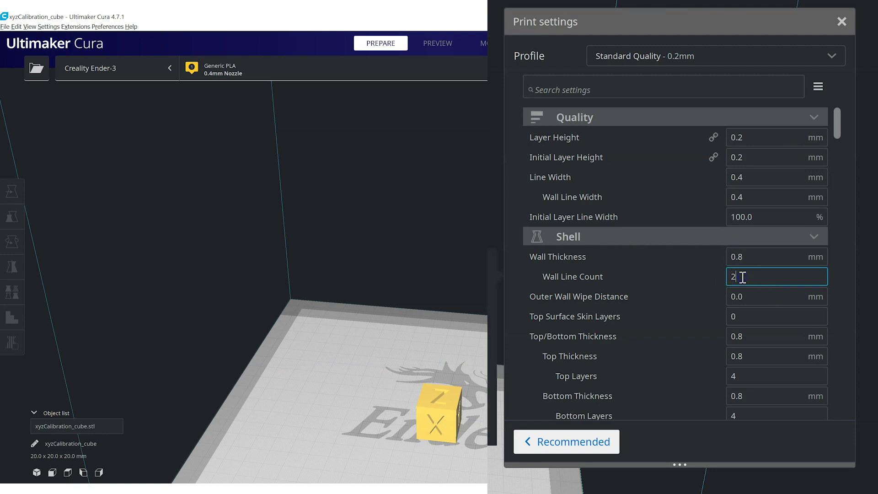
pyautogui.click(748, 178)
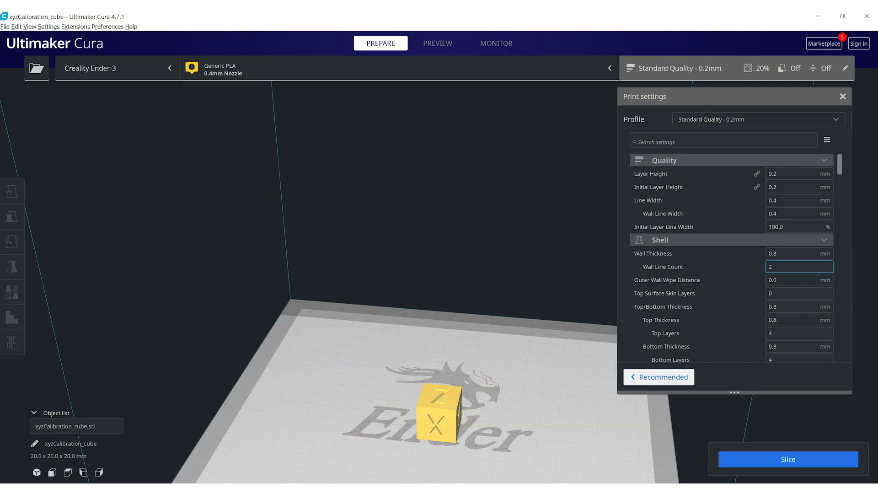
# Step: Set both the Top Layers and the Bottom Layers to 5 in the Shell settings
pyautogui.click(782, 333)
pyautogui.scroll(-1, 782, 342)
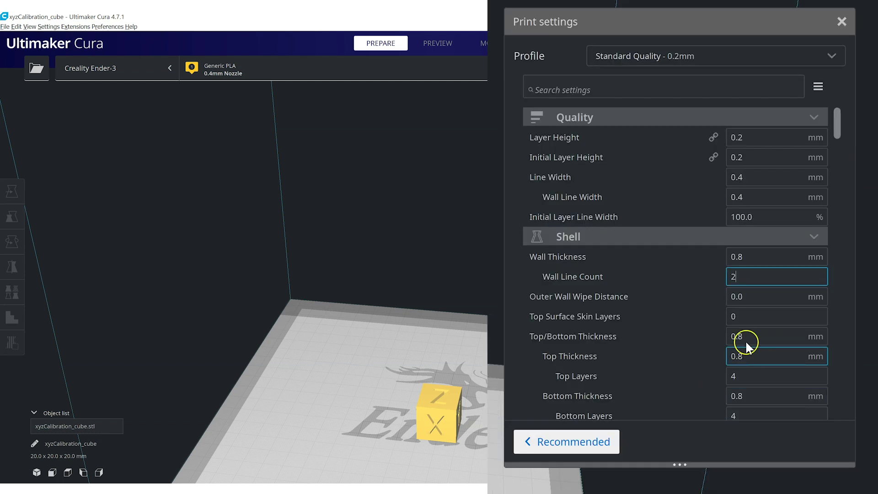
pyautogui.click(752, 375)
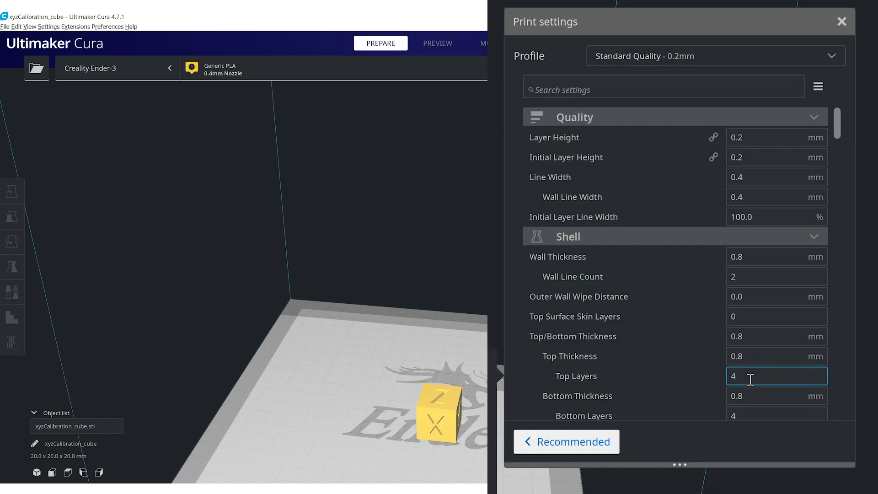
pyautogui.scroll(-2, 751, 393)
pyautogui.click(742, 335)
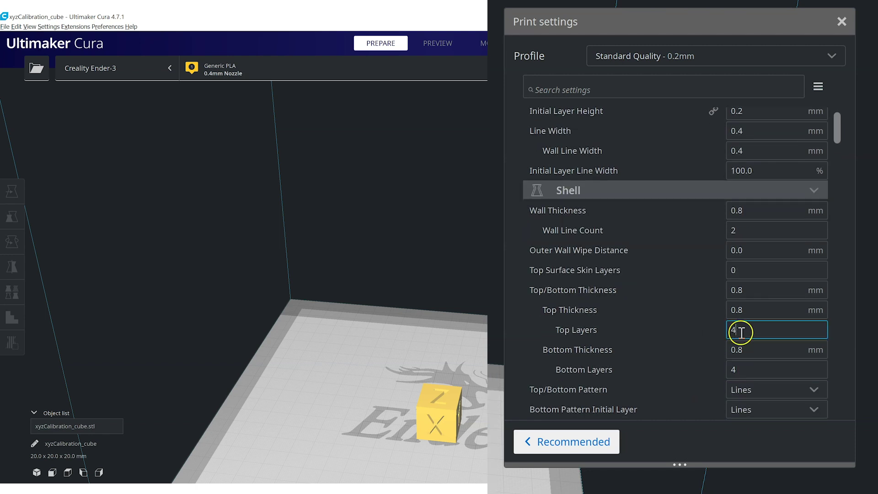
pyautogui.write('5')
pyautogui.click(745, 369)
pyautogui.press('BackSpace')
pyautogui.write('5')
# Step: Set the Top Layers to 7 in the Shell settings
pyautogui.click(744, 330)
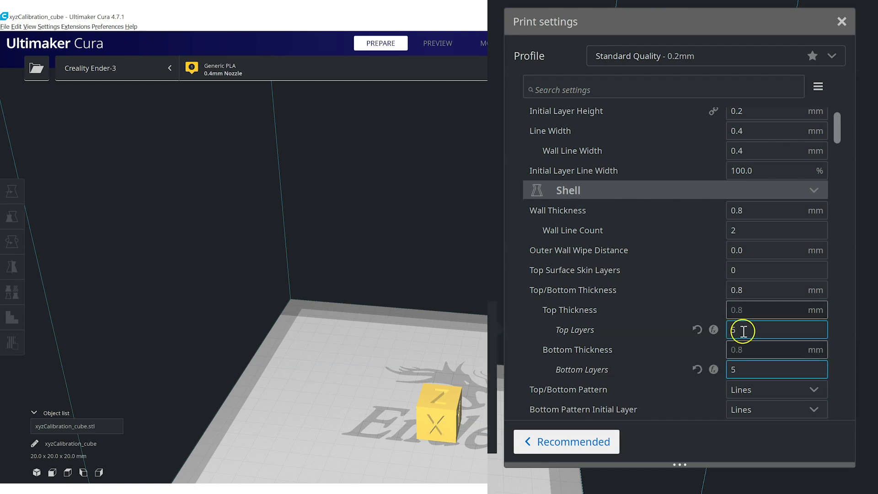
pyautogui.scroll(1, 749, 171)
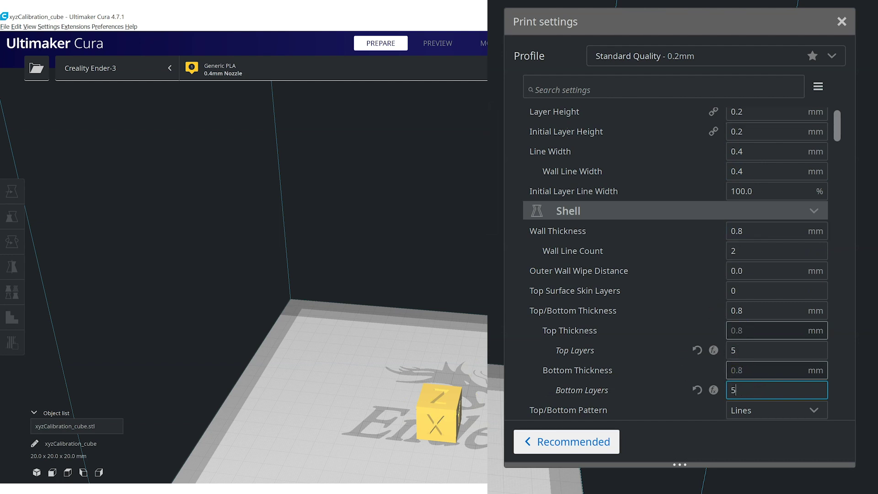
pyautogui.click(744, 350)
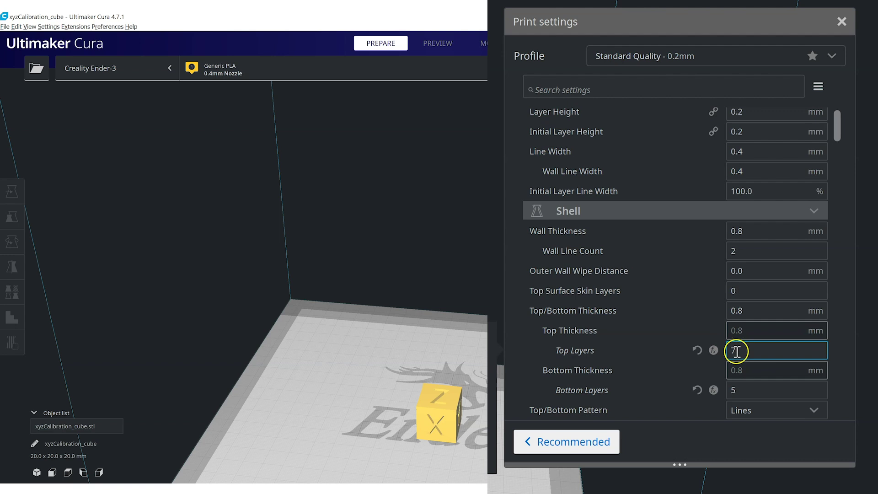
# Step: Look through the available choices for the Top/Bottom Pattern in the Shell settings
pyautogui.moveTo(837, 122); pyautogui.dragTo(849, 146)
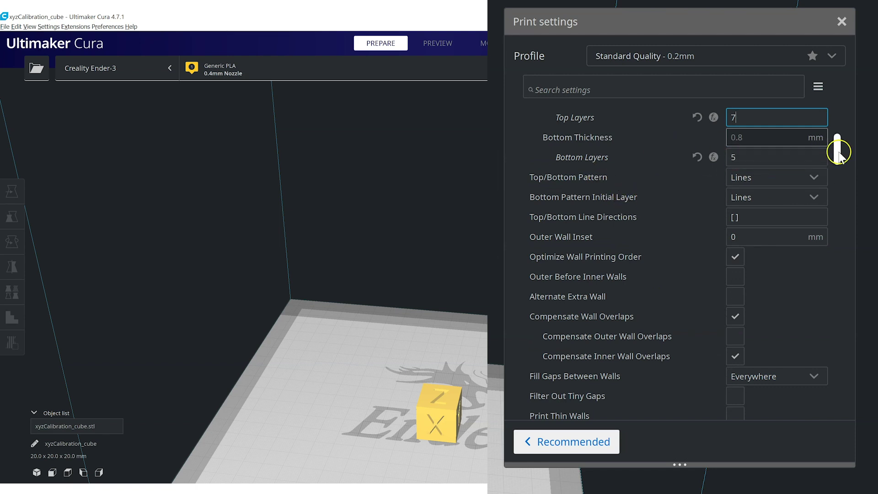
pyautogui.click(775, 181)
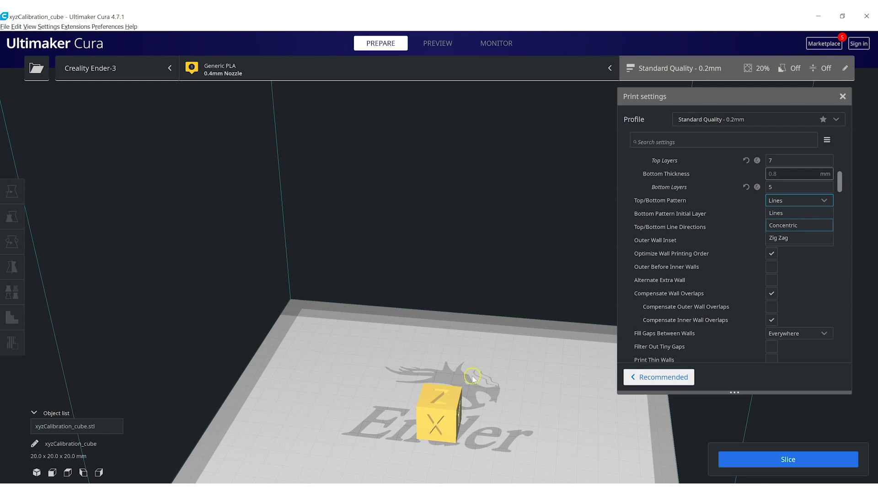
pyautogui.moveTo(842, 184); pyautogui.dragTo(841, 202)
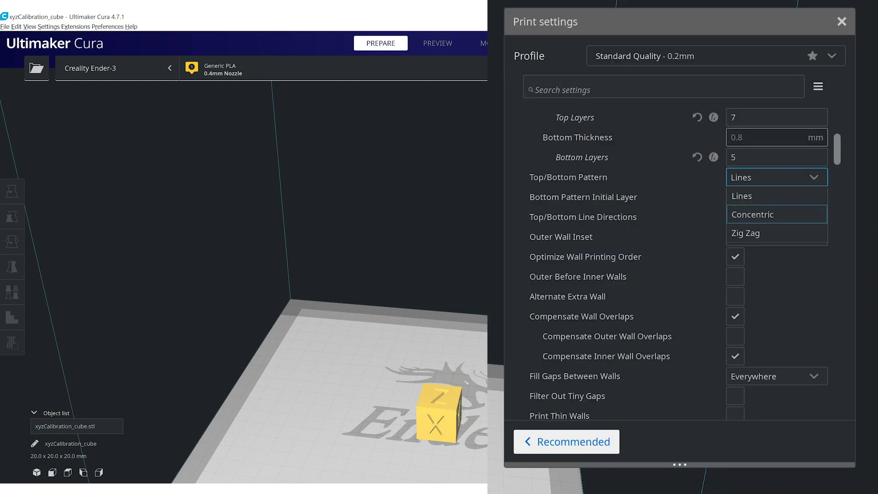
# Step: Set the Infill Density to 10% and the Infill Pattern to Grid
pyautogui.moveTo(838, 160); pyautogui.dragTo(844, 212)
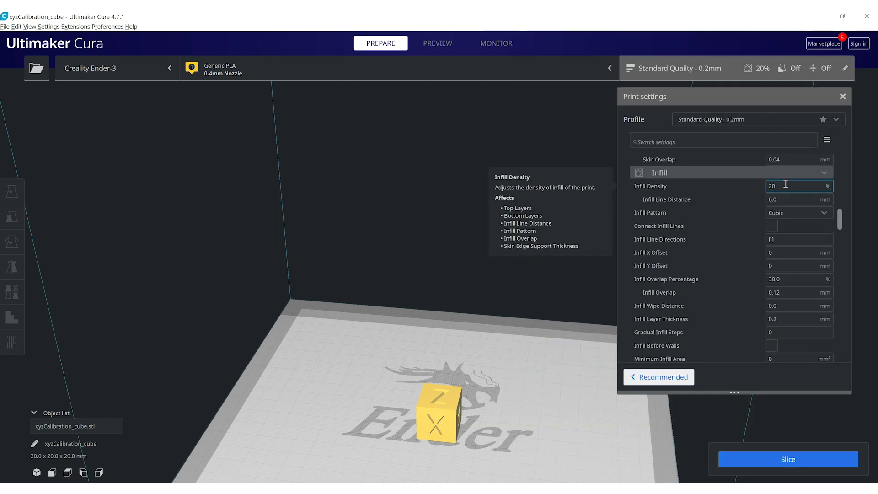
pyautogui.click(789, 185)
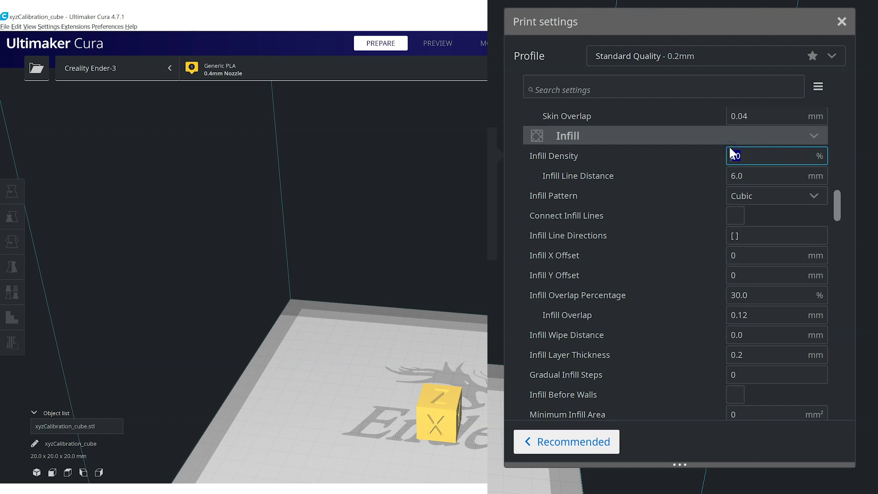
pyautogui.write('10')
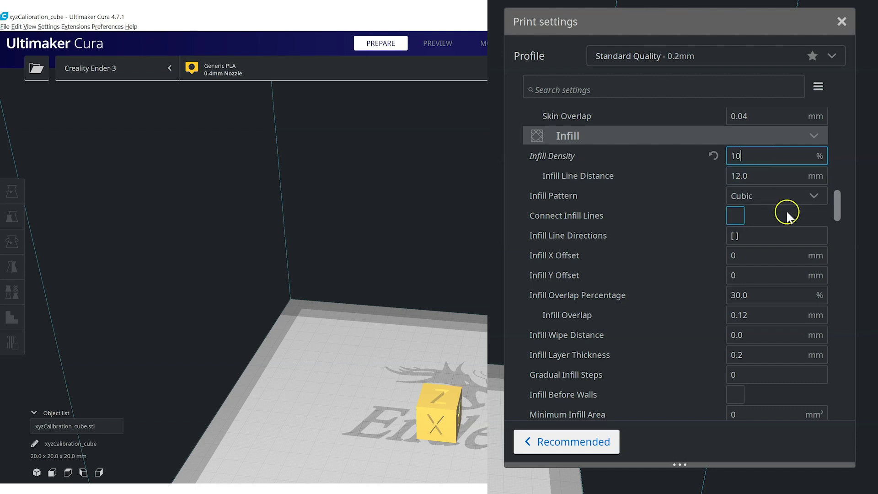
pyautogui.click(784, 195)
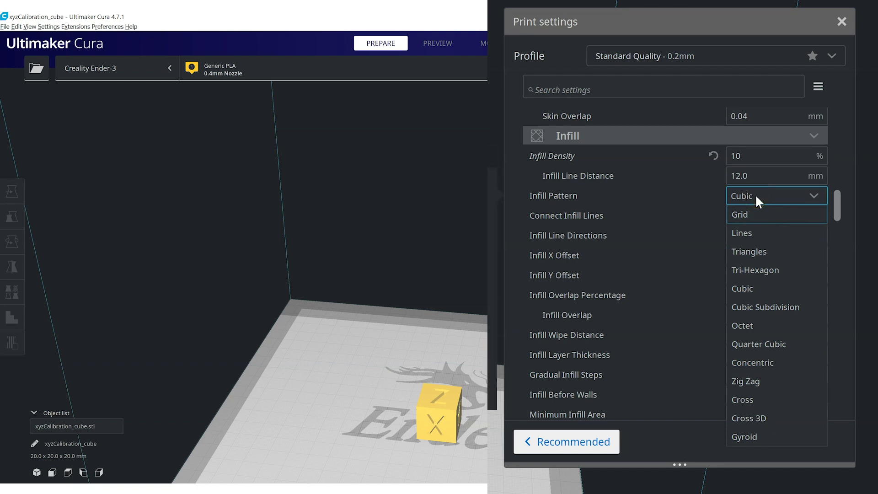
pyautogui.click(768, 197)
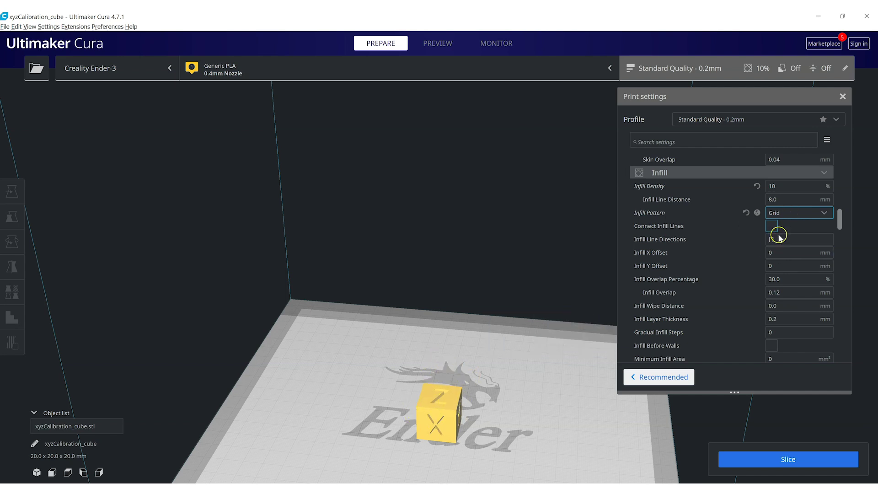
# Step: Try the Lines infill pattern and switch the Infill Pattern back to Grid
pyautogui.moveTo(802, 216)
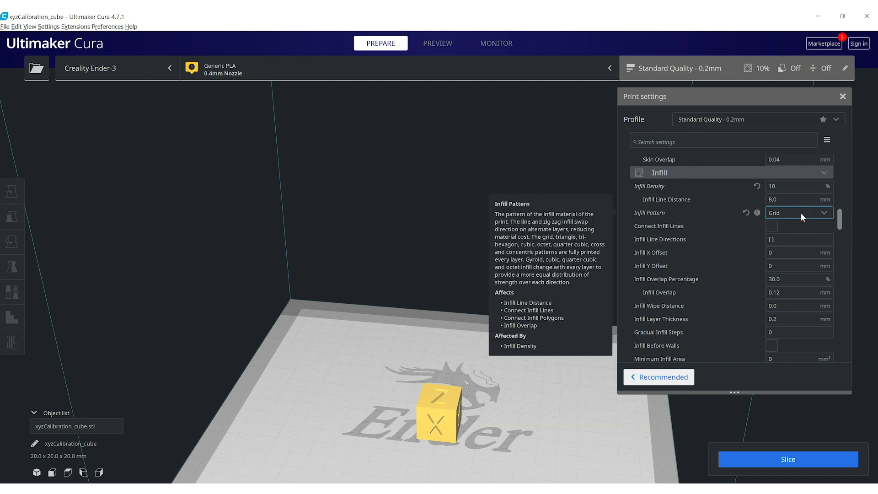
pyautogui.click(801, 215)
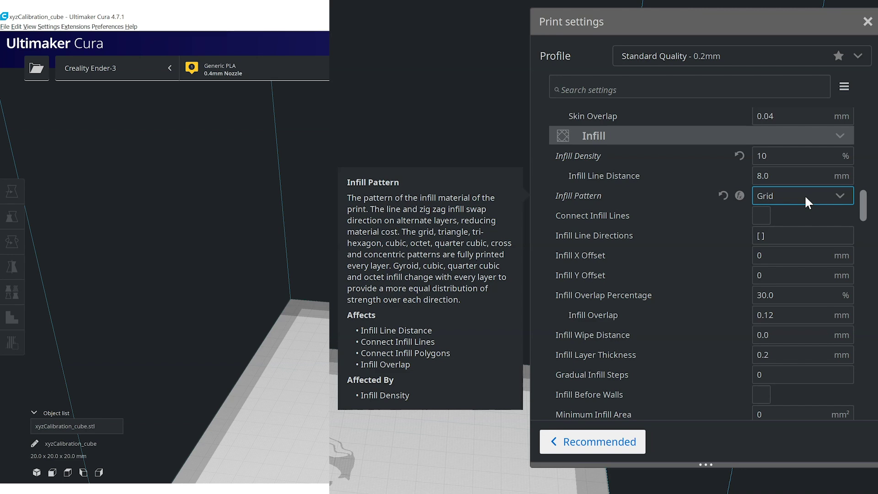
pyautogui.click(805, 200)
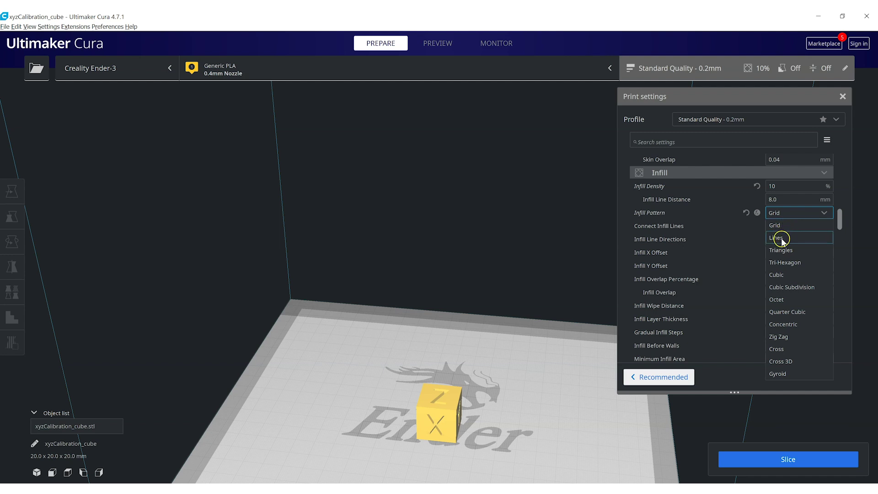
pyautogui.click(781, 238)
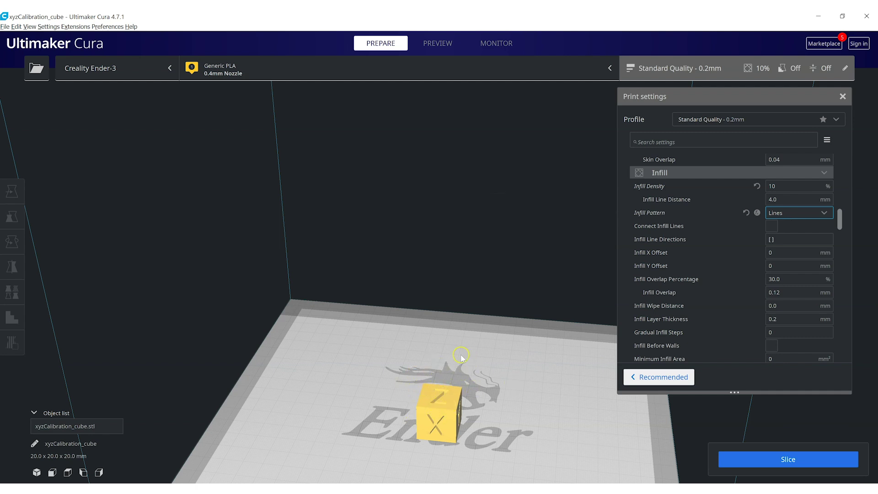
pyautogui.click(797, 213)
pyautogui.click(788, 227)
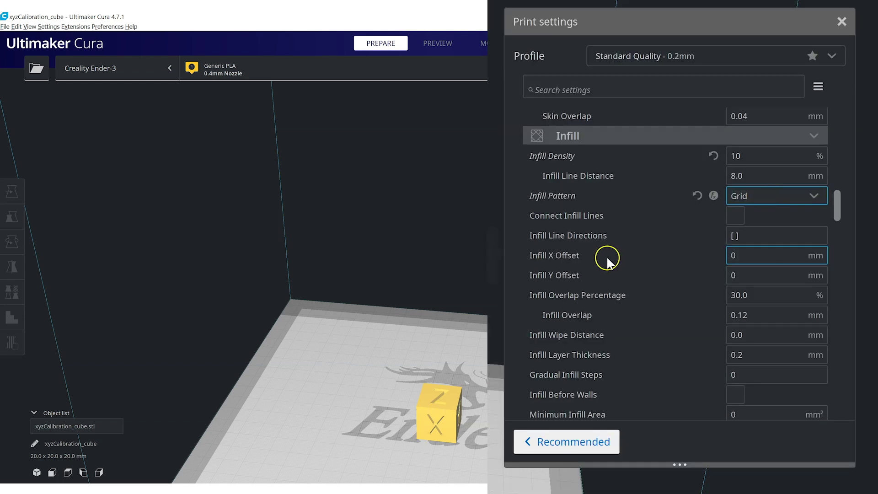
# Step: Review the printing temperature settings in the Material section, including the initial layer, initial and final temperatures
pyautogui.scroll(-3, 623, 288)
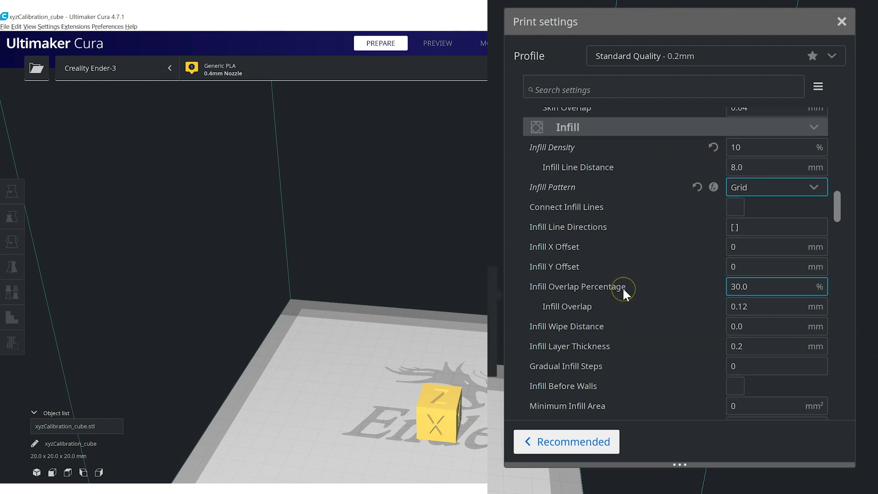
pyautogui.scroll(-10, 623, 290)
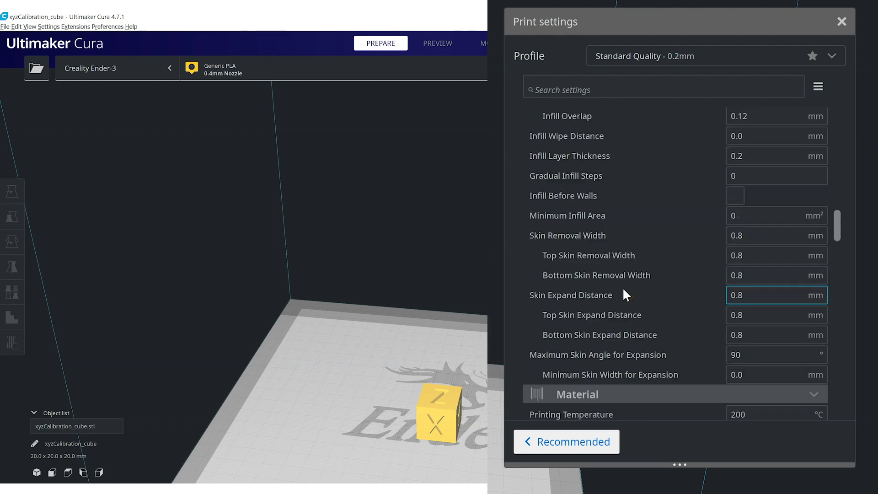
pyautogui.scroll(-2, 624, 290)
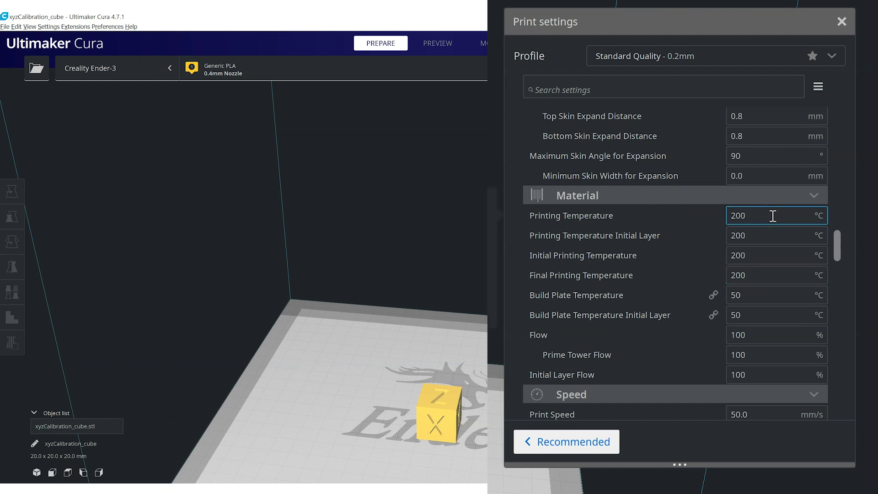
pyautogui.click(764, 252)
pyautogui.click(761, 271)
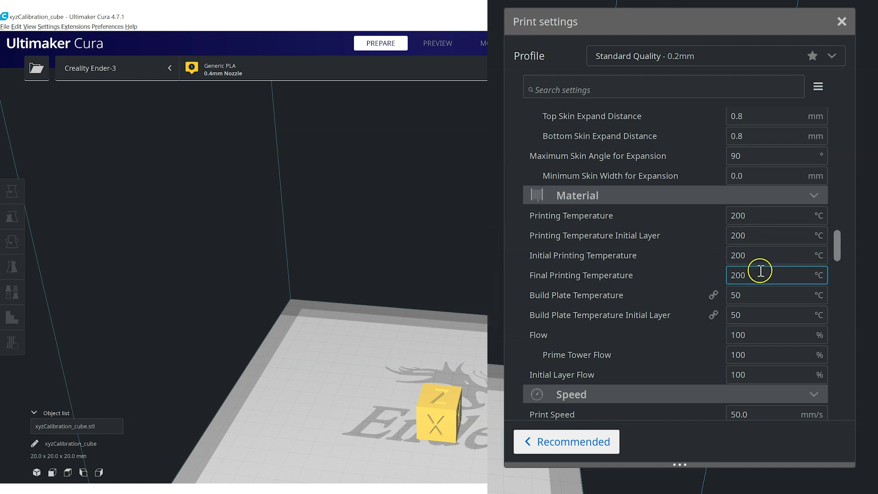
pyautogui.click(753, 218)
pyautogui.click(749, 235)
pyautogui.click(749, 276)
pyautogui.click(764, 275)
# Step: Set the Build Plate Temperature to 60 °C and the Build Plate Temperature Initial Layer to 65 °C
pyautogui.click(754, 293)
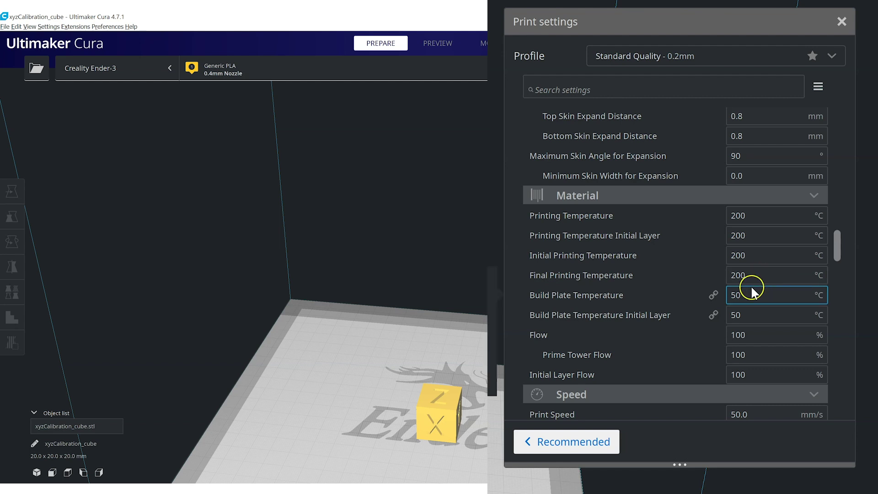
pyautogui.press('BackSpace')
pyautogui.press('BackSpace')
pyautogui.write('60')
pyautogui.press('Tab')
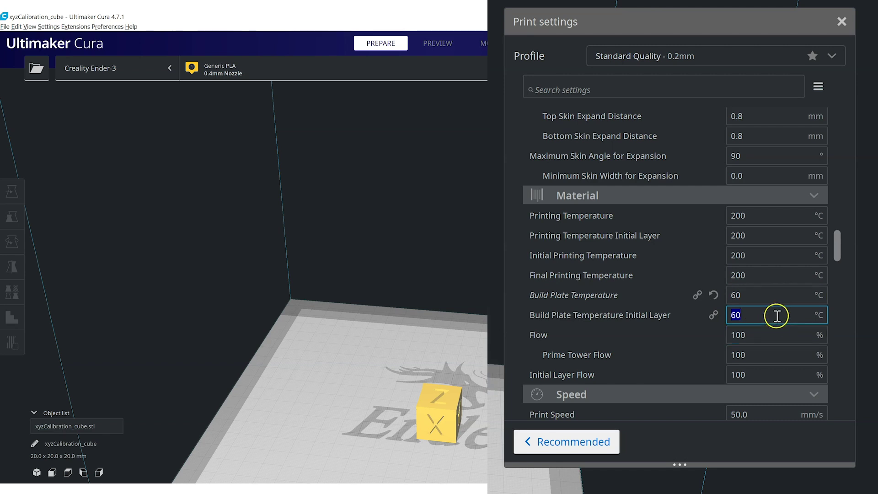
pyautogui.click(756, 311)
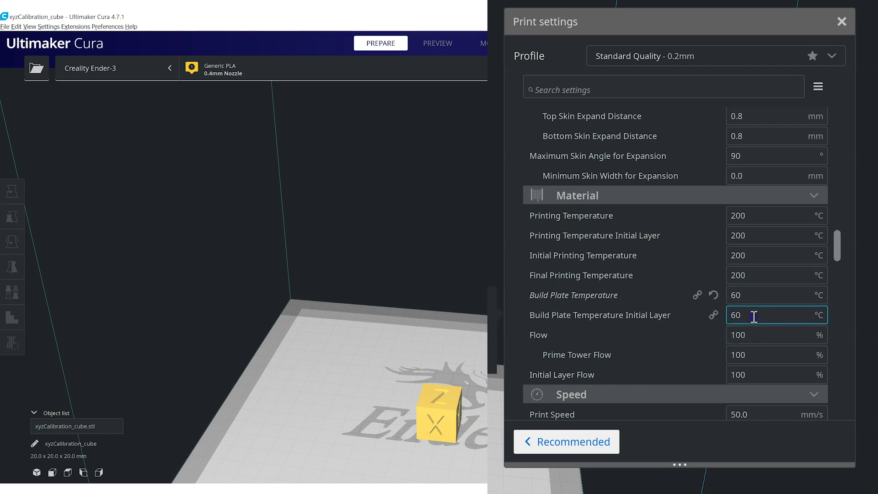
pyautogui.press('BackSpace')
pyautogui.write('5')
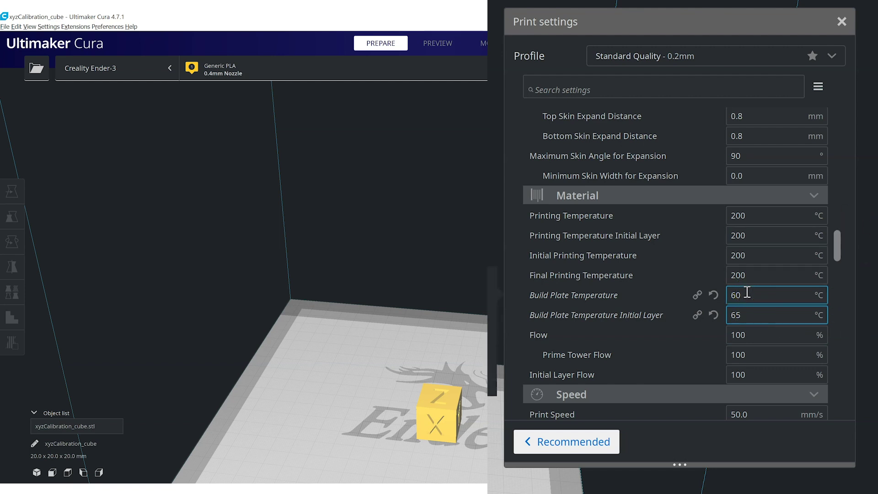
# Step: Set the Print Speed to 65 mm/s in the Speed section
pyautogui.scroll(-3, 758, 323)
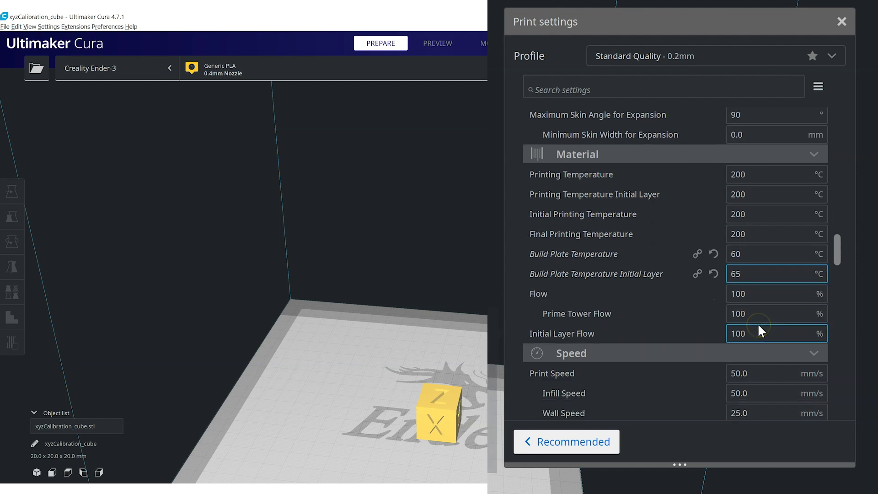
pyautogui.scroll(-6, 758, 327)
pyautogui.click(739, 238)
pyautogui.click(753, 221)
pyautogui.click(769, 202)
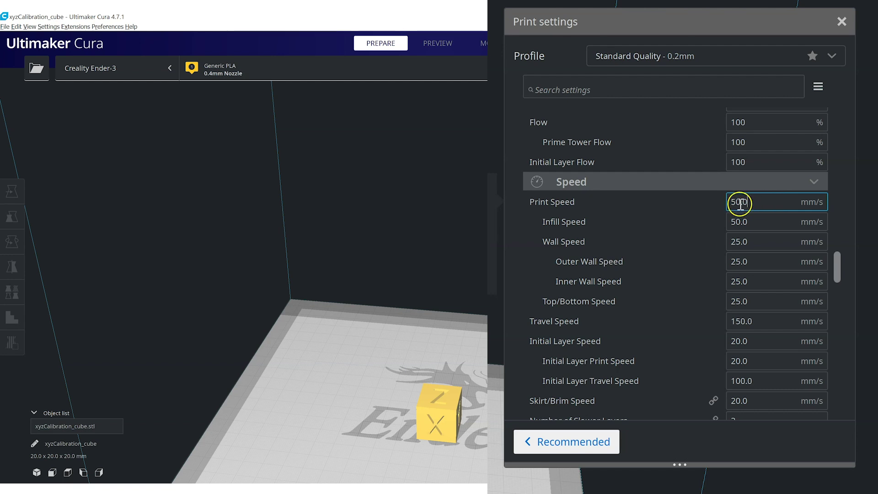
pyautogui.hotkey('ctrl', 'a')
pyautogui.write('65')
pyautogui.press('Tab')
# Step: Review the infill, wall and top/bottom speeds, and set the Travel Speed to 140 mm/s
pyautogui.doubleClick(755, 221)
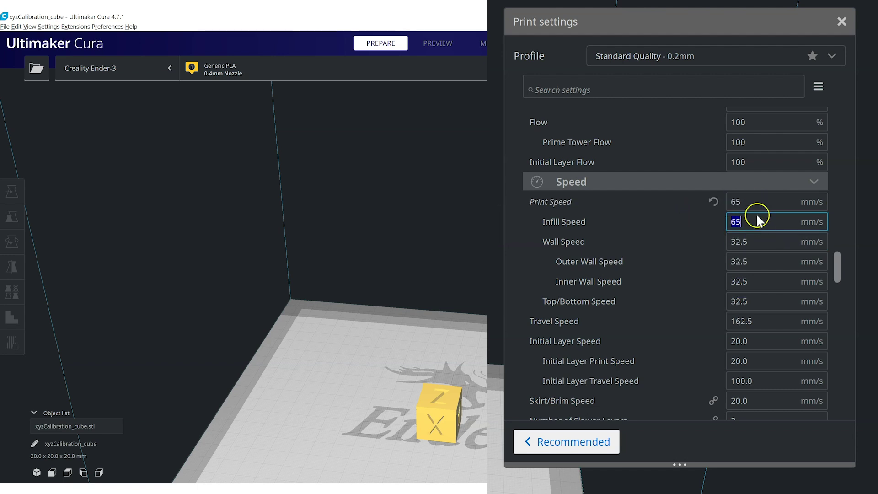
pyautogui.click(755, 241)
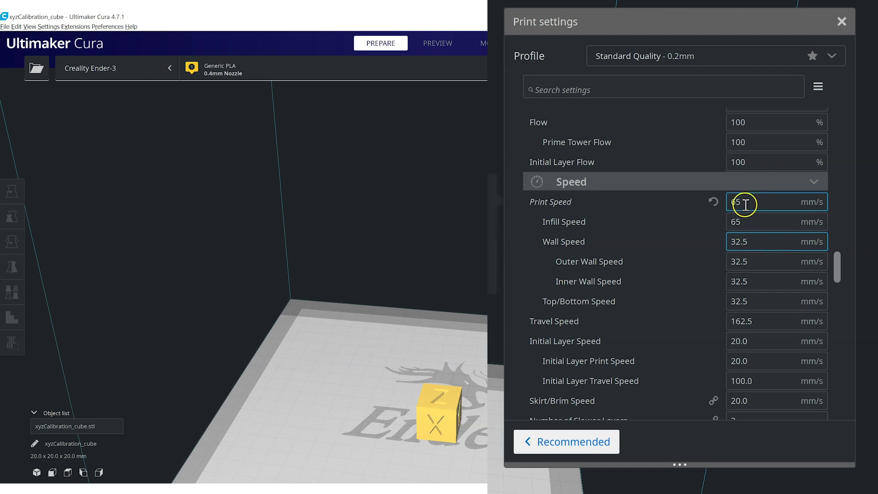
pyautogui.click(753, 303)
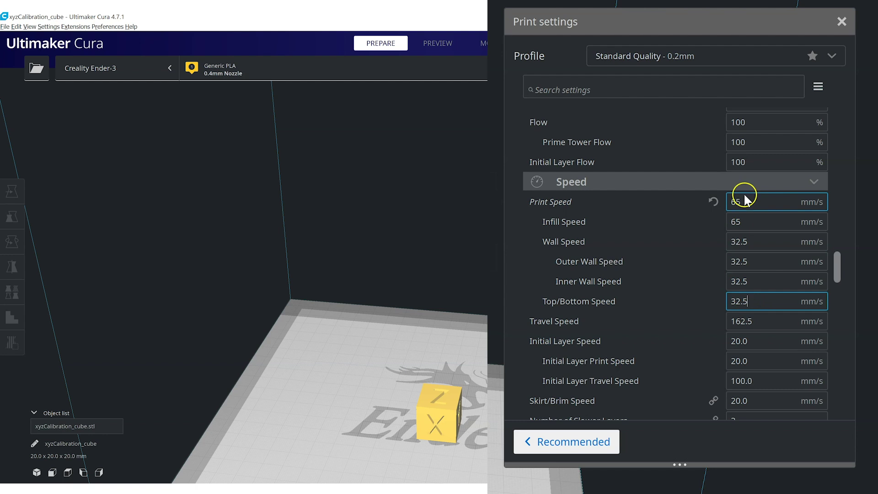
pyautogui.click(755, 303)
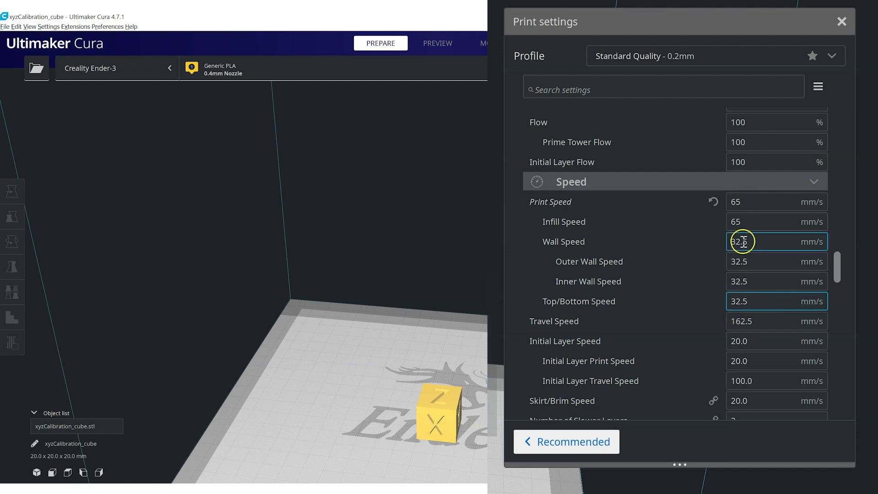
pyautogui.doubleClick(767, 325)
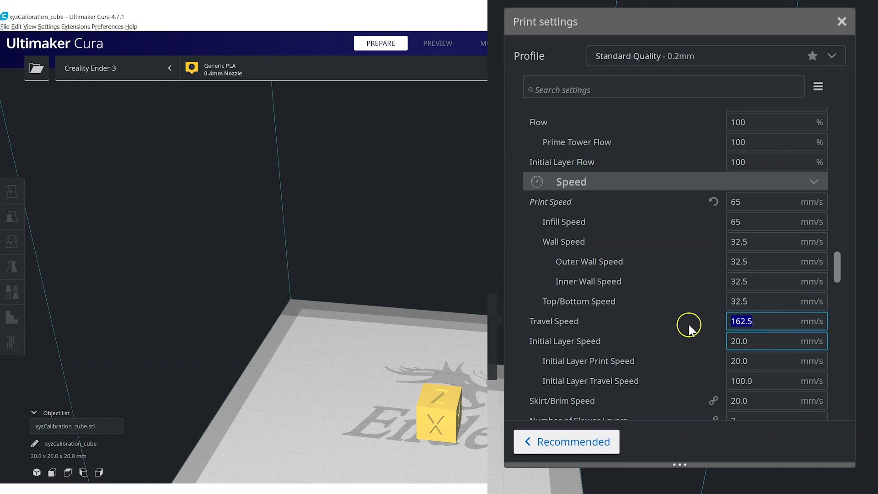
pyautogui.write('140')
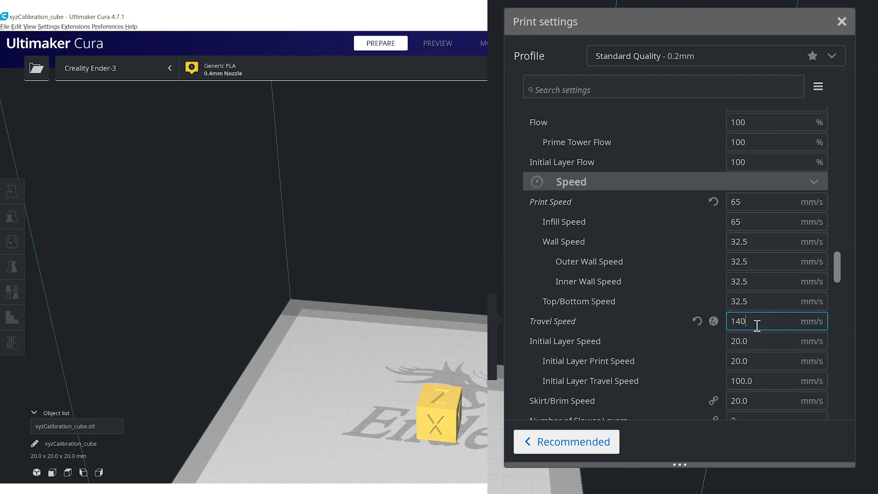
pyautogui.click(758, 341)
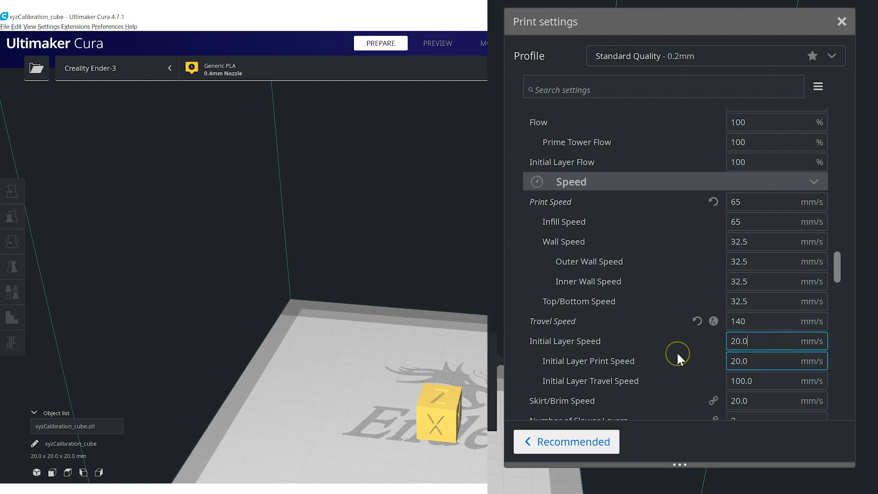
# Step: Set the Retraction Distance to 6 mm and enable Retract at Layer Change in the Travel section
pyautogui.scroll(-5, 678, 357)
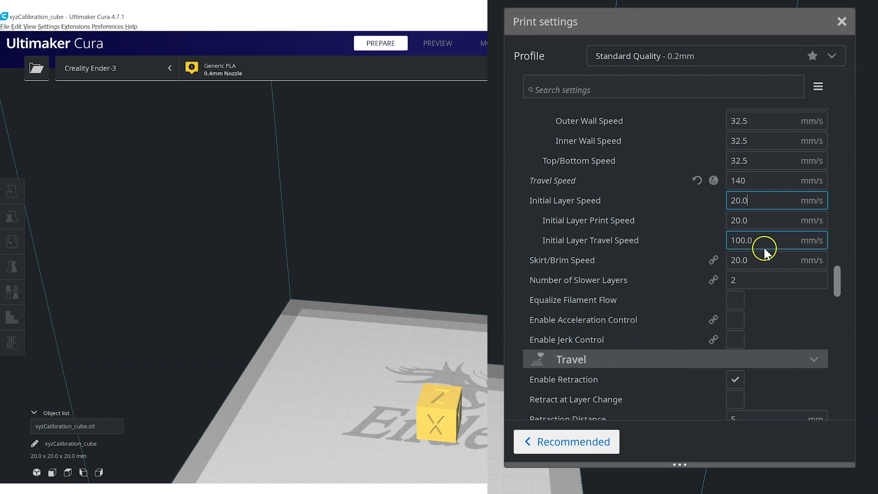
pyautogui.scroll(-2, 745, 334)
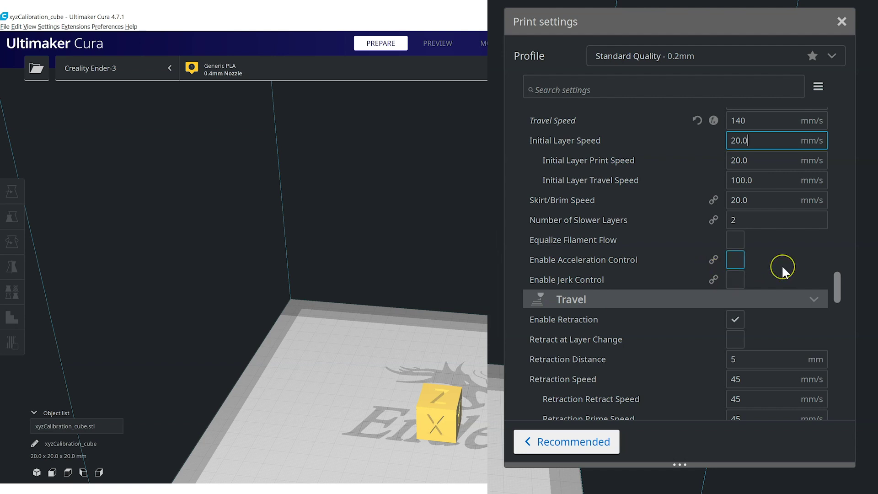
pyautogui.scroll(-2, 782, 267)
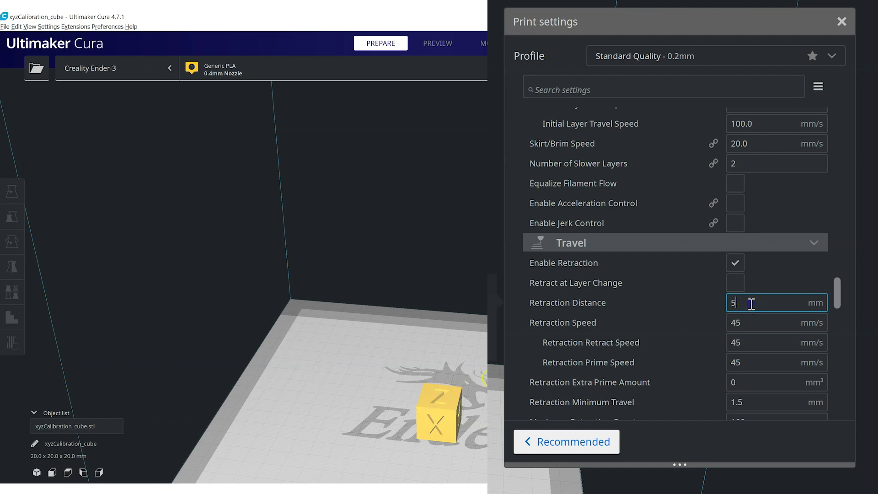
pyautogui.press('BackSpace')
pyautogui.write('6')
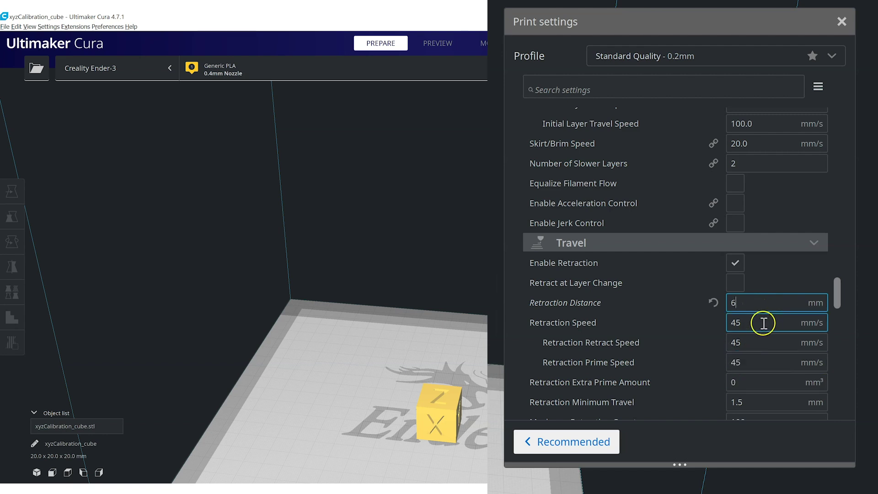
pyautogui.click(734, 285)
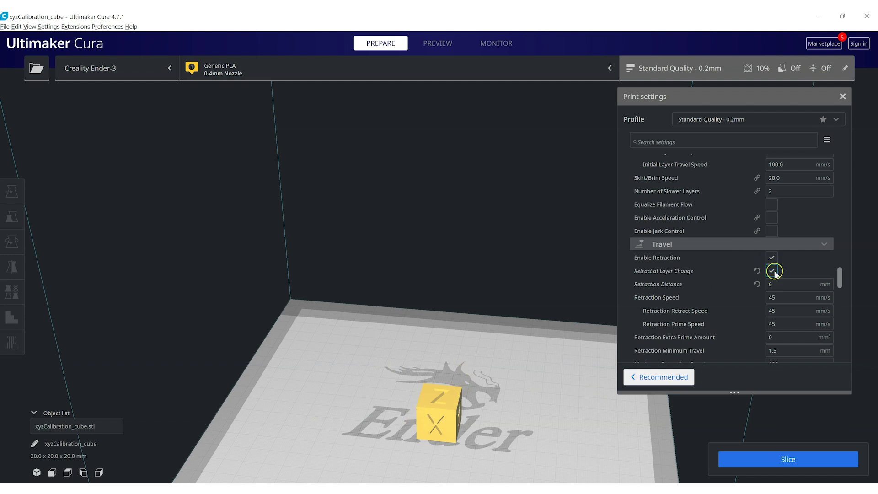
# Step: Turn Enable Print Cooling off and back on in the Cooling section
pyautogui.scroll(-1, 727, 306)
pyautogui.scroll(-10, 727, 304)
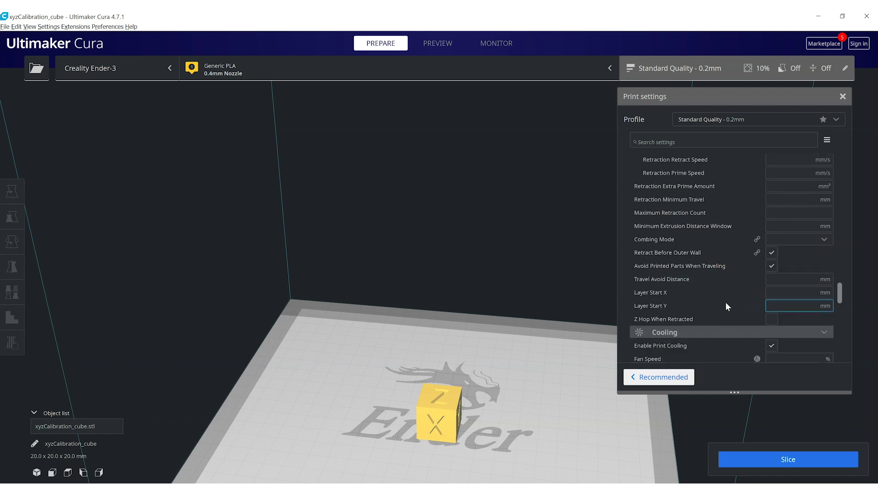
pyautogui.scroll(-3, 728, 306)
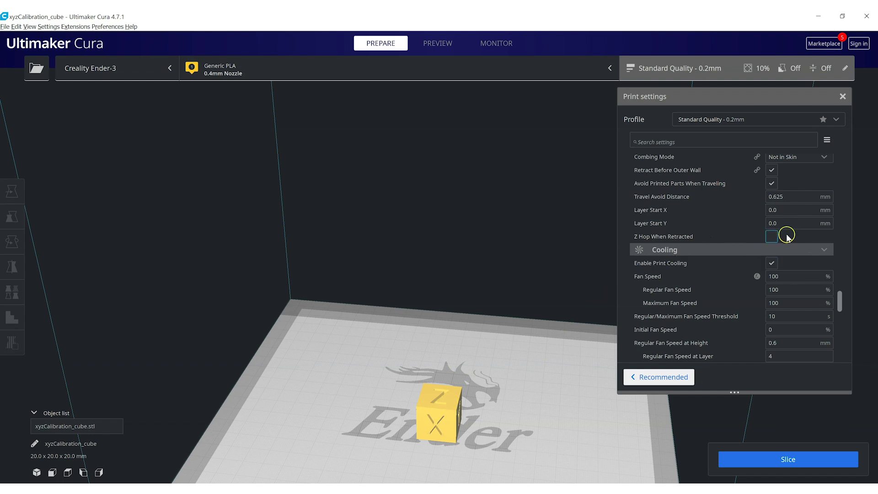
pyautogui.click(772, 263)
pyautogui.click(772, 263)
# Step: Examine the calibration cube up close from several angles, including the overhangs inside the X and Y letters
pyautogui.scroll(5, 432, 425)
pyautogui.scroll(-5, 430, 411)
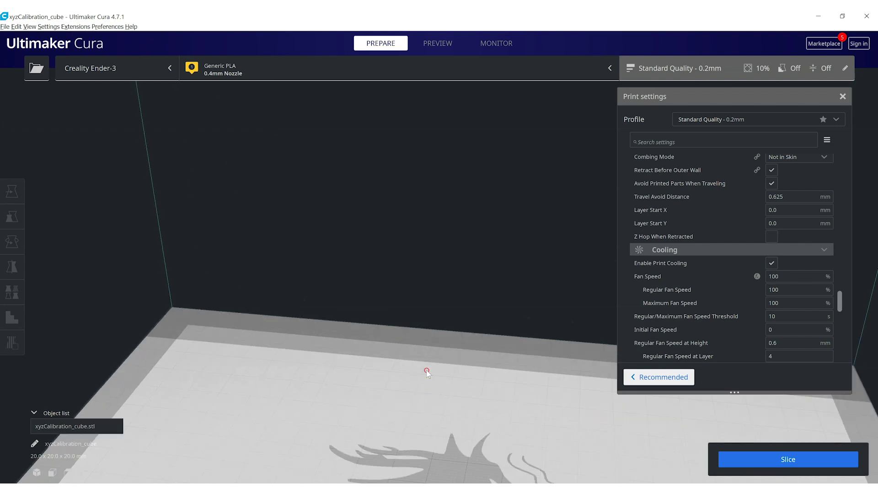
pyautogui.click(405, 319)
pyautogui.scroll(1, 403, 316)
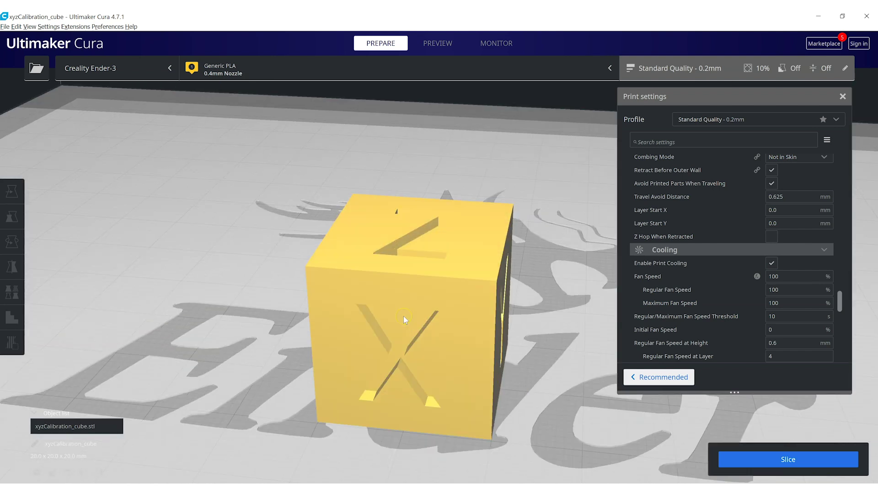
pyautogui.scroll(4, 411, 279)
pyautogui.moveTo(411, 280); pyautogui.dragTo(459, 205, button='right')
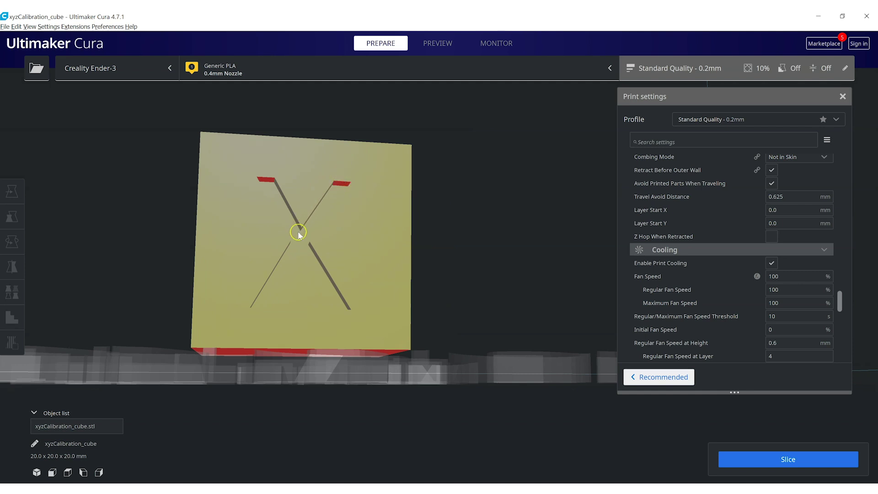
pyautogui.moveTo(331, 231); pyautogui.dragTo(288, 238, button='right')
pyautogui.click(436, 252)
pyautogui.moveTo(437, 249); pyautogui.dragTo(333, 260, button='right')
pyautogui.moveTo(424, 290); pyautogui.dragTo(361, 273, button='right')
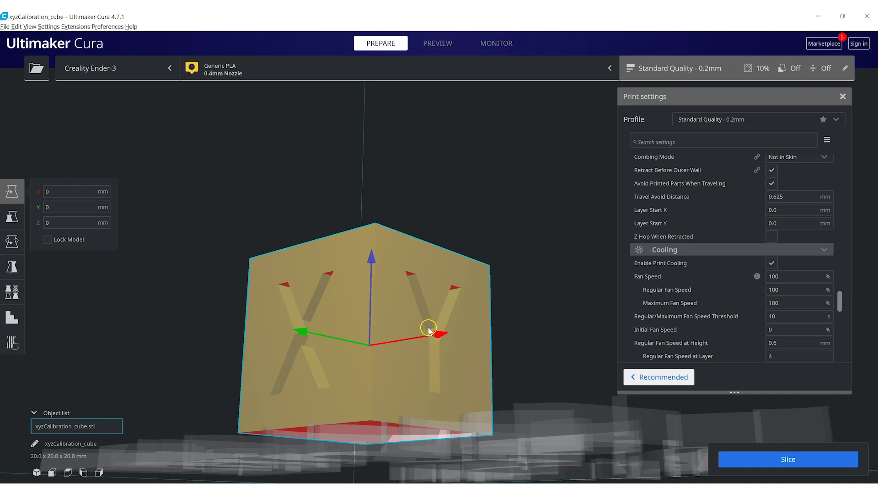
pyautogui.scroll(-3, 455, 327)
pyautogui.moveTo(455, 328); pyautogui.dragTo(478, 373, button='right')
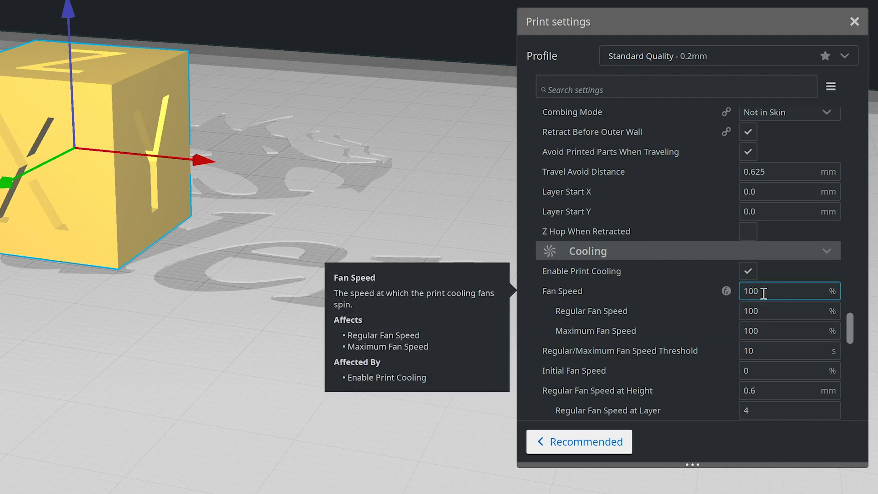
# Step: Review the fan speed and layer time settings under Cooling, and the Support and Build Plate Adhesion options
pyautogui.scroll(-2, 764, 293)
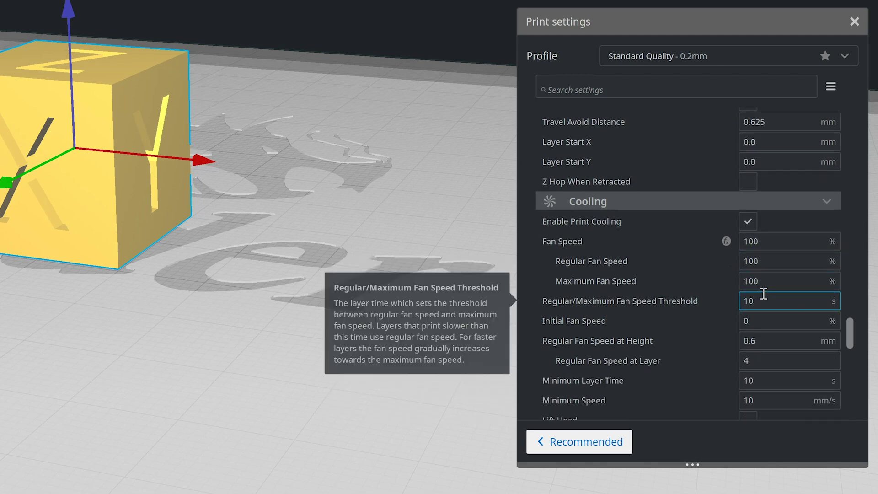
pyautogui.scroll(-2, 764, 293)
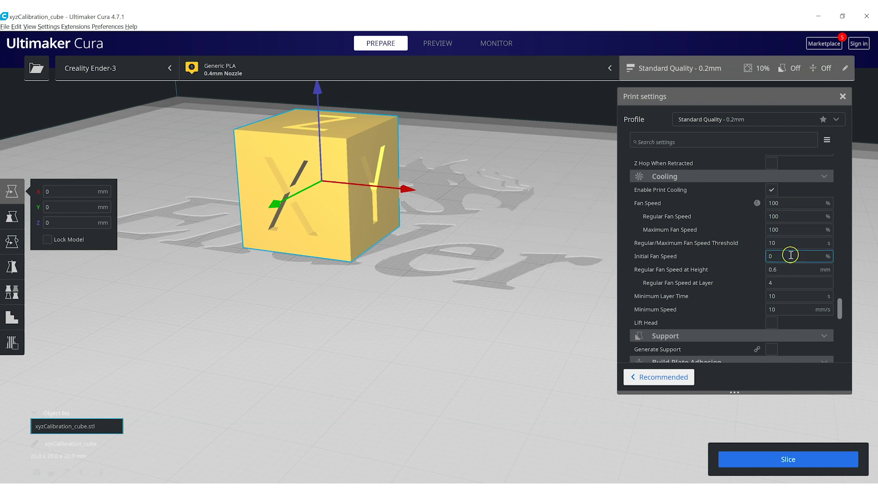
pyautogui.scroll(-3, 716, 260)
pyautogui.scroll(-3, 714, 261)
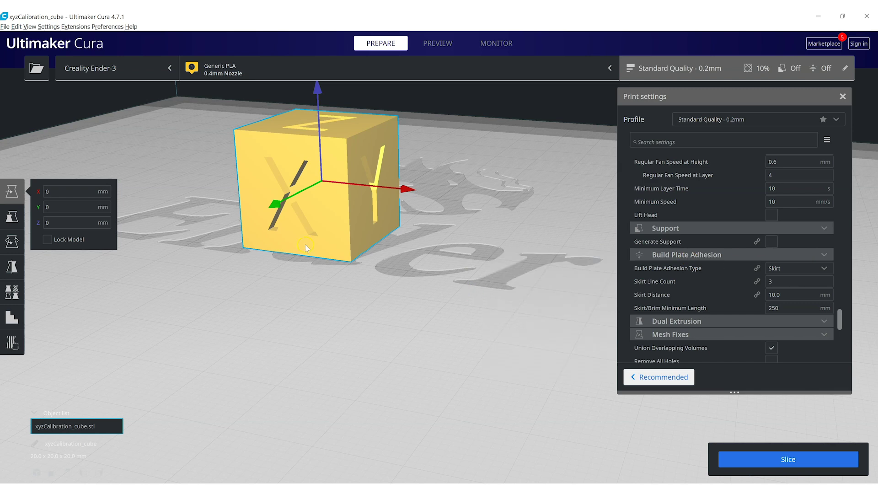
# Step: Deselect the cube, slice it with the Skirt adhesion type and show the sliced layers in the preview
pyautogui.moveTo(297, 291); pyautogui.dragTo(348, 306, button='right')
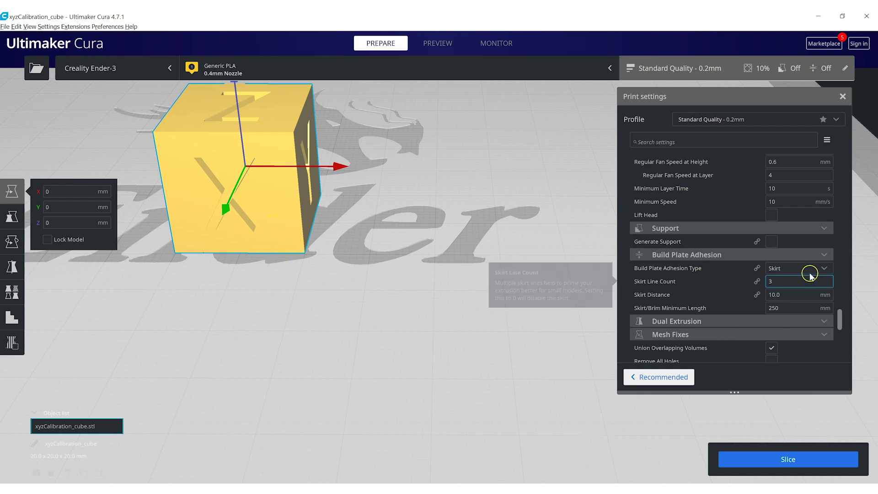
pyautogui.click(272, 298)
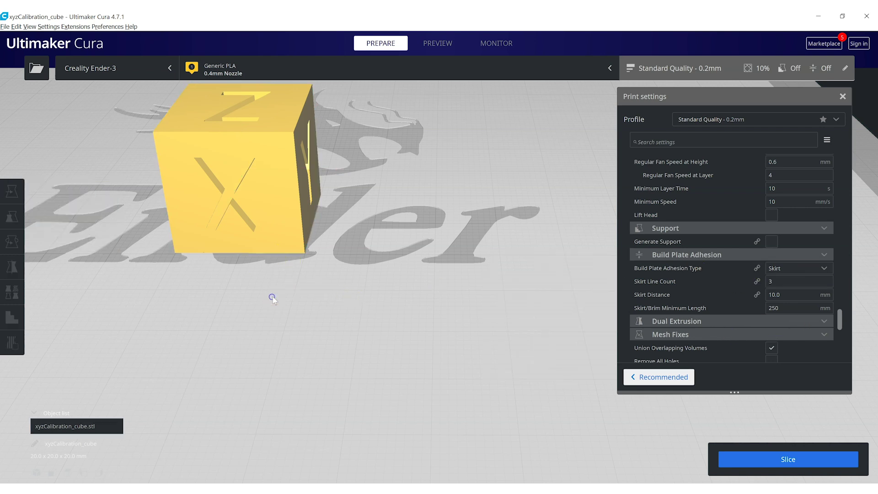
pyautogui.moveTo(309, 293); pyautogui.dragTo(395, 330, button='right')
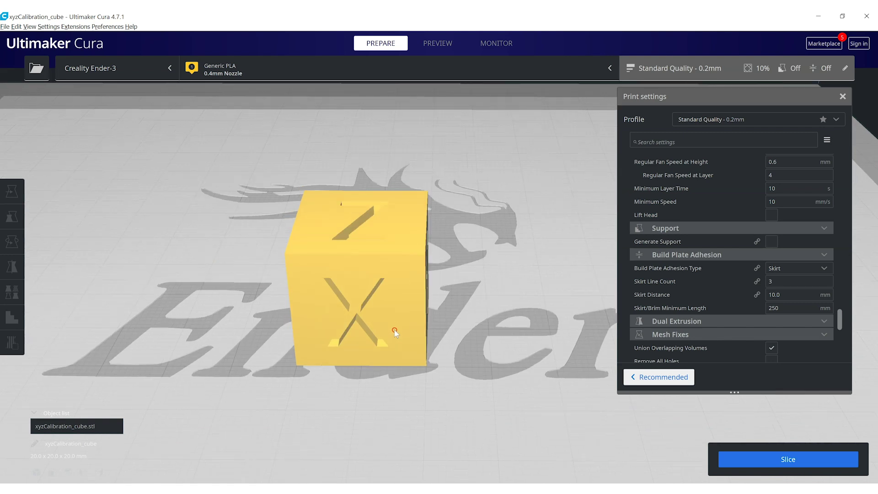
pyautogui.click(770, 462)
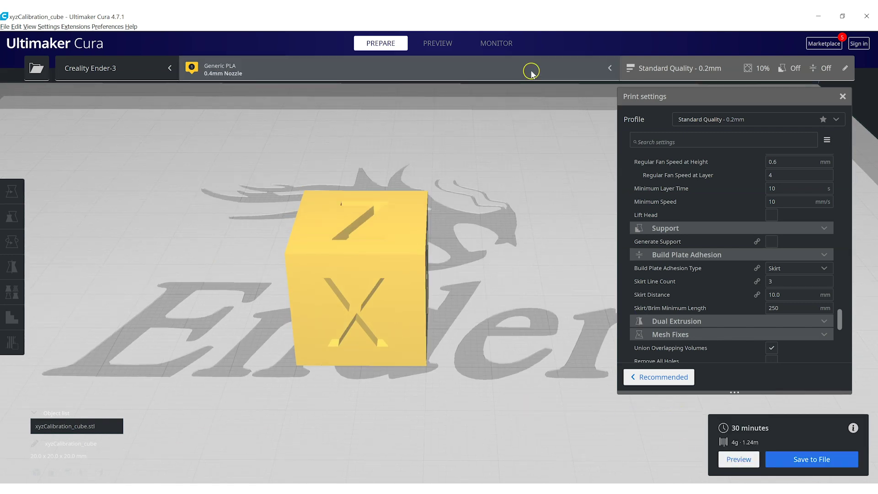
pyautogui.click(449, 46)
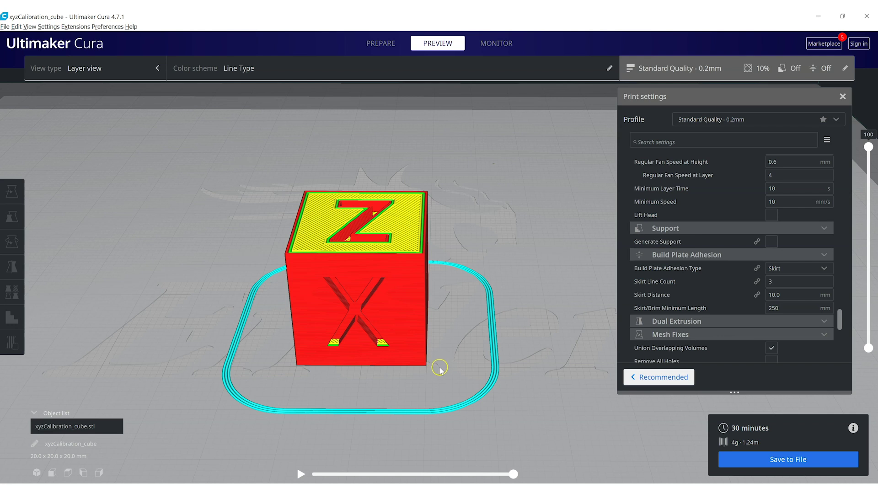
# Step: Set the Build Plate Adhesion Type to Brim and slice the cube again
pyautogui.click(792, 269)
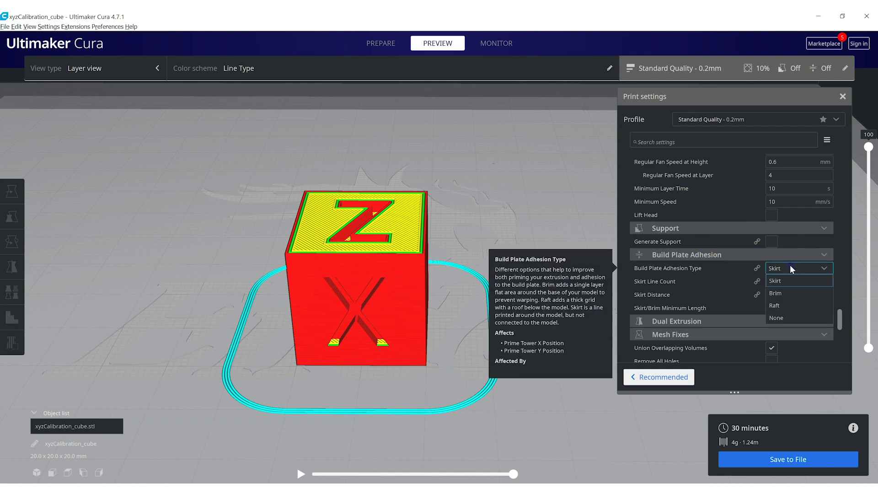
pyautogui.click(786, 293)
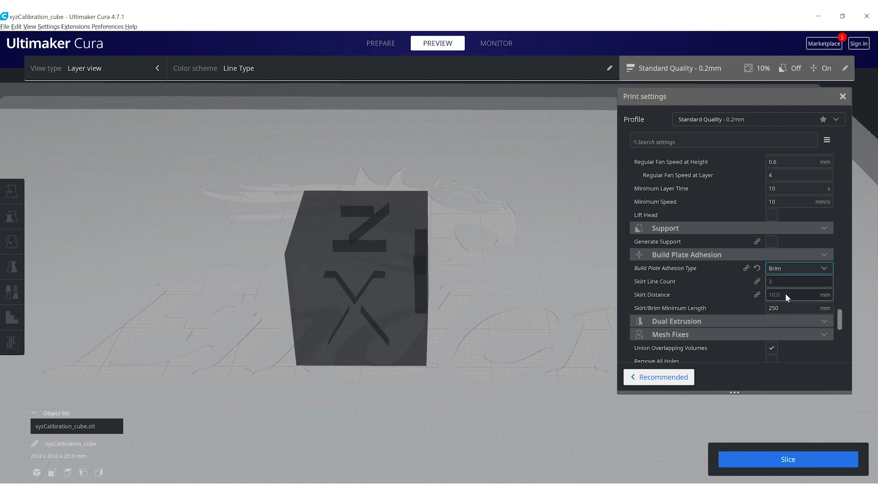
pyautogui.click(767, 460)
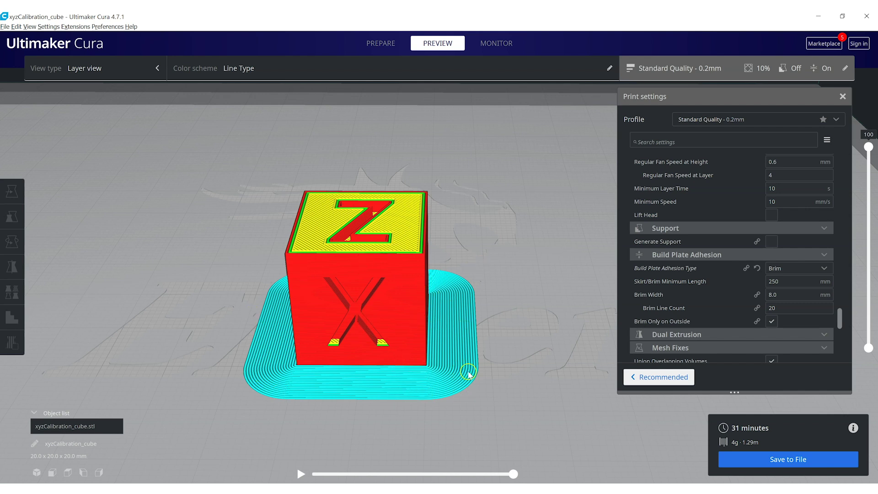
# Step: Set the Build Plate Adhesion Type to Raft, slice again and inspect the raft under the cube
pyautogui.click(804, 270)
pyautogui.click(787, 306)
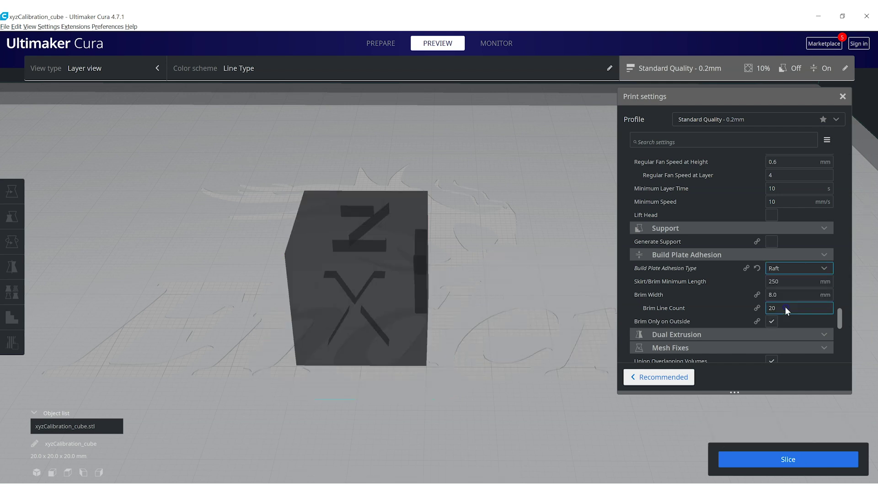
pyautogui.click(757, 463)
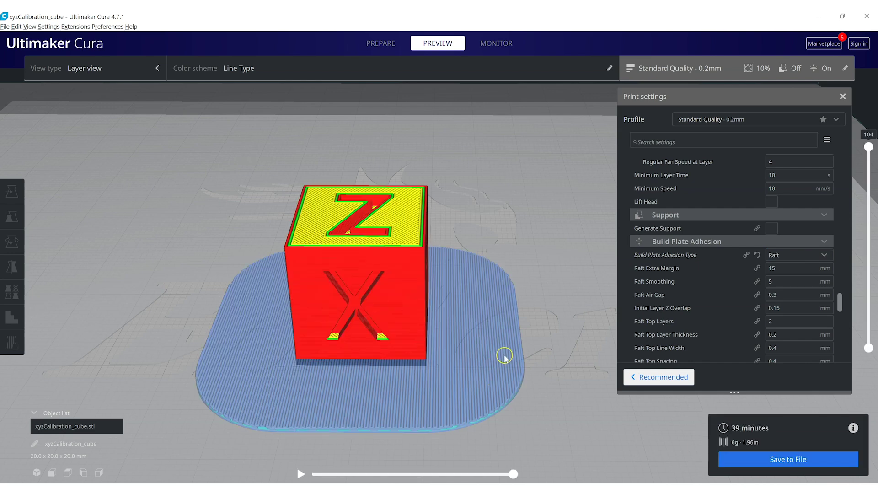
pyautogui.moveTo(505, 359); pyautogui.dragTo(503, 339, button='right')
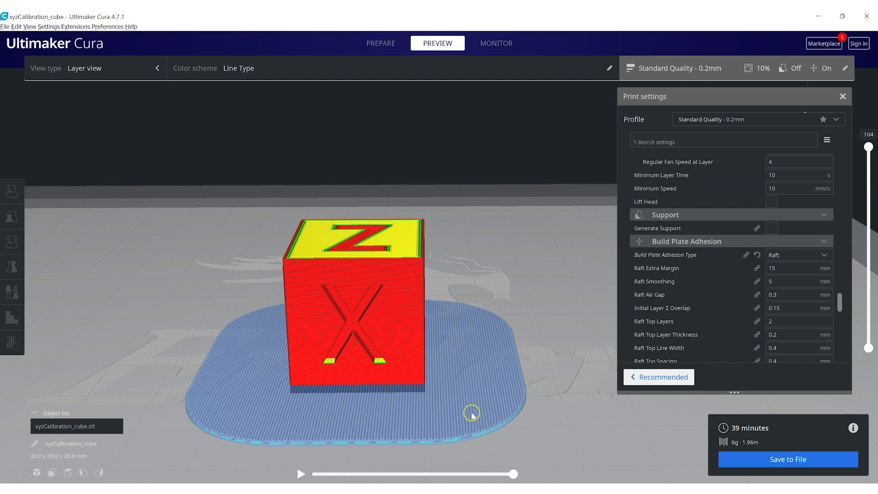
# Step: Set the Build Plate Adhesion Type to Skirt and slice the calibration cube again in the Prepare stage
pyautogui.moveTo(869, 147)
pyautogui.mouseDown()
pyautogui.moveTo(869, 348)
pyautogui.moveTo(869, 147)
pyautogui.mouseUp()
pyautogui.click(781, 255)
pyautogui.click(781, 266)
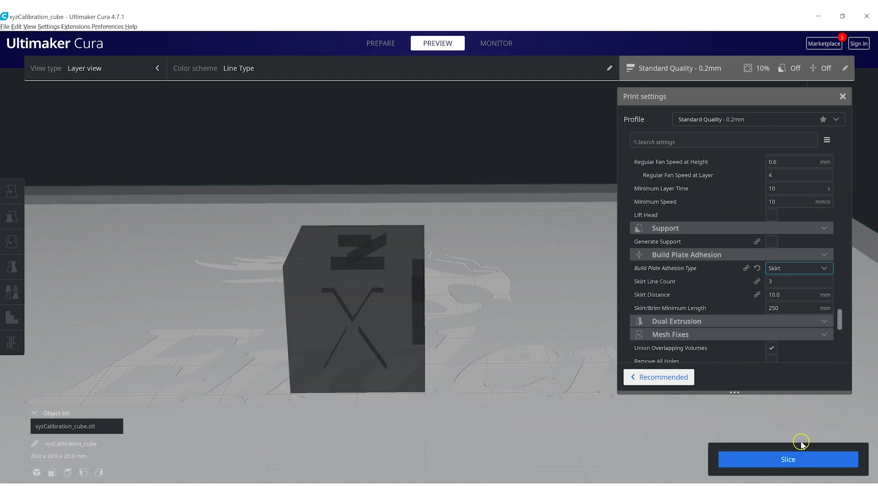
pyautogui.click(374, 47)
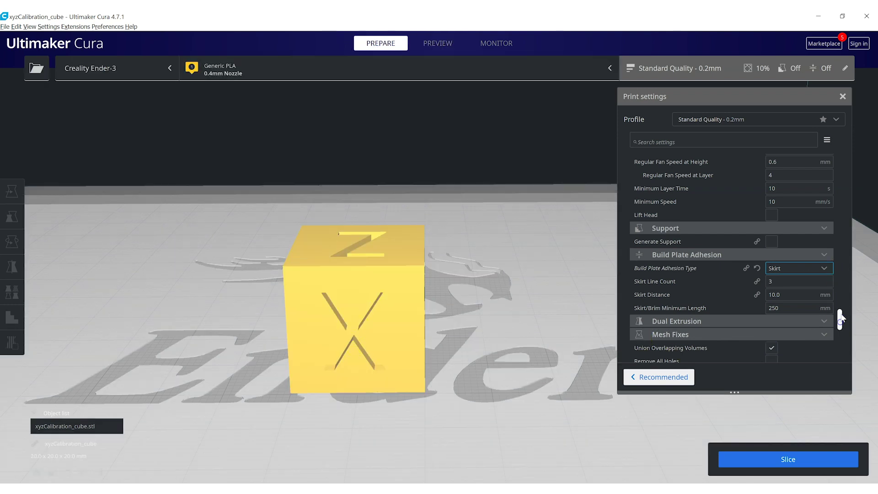
pyautogui.moveTo(840, 321); pyautogui.dragTo(845, 361)
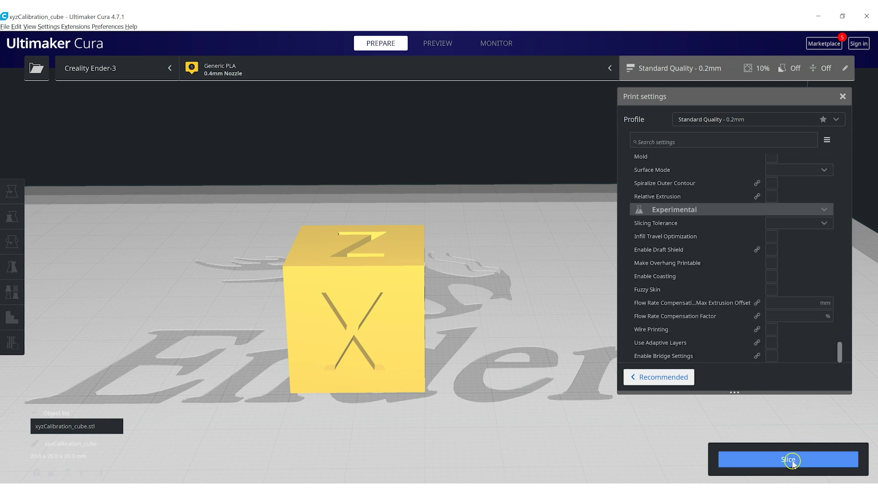
pyautogui.click(781, 470)
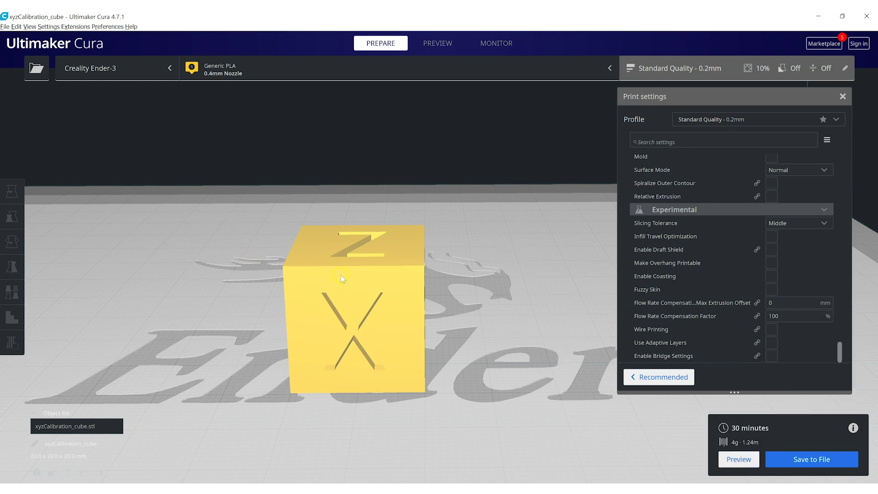
# Step: Delete the calibration cube from the build plate and open the recent file Handle_MEDIUM.stl
pyautogui.click(358, 286)
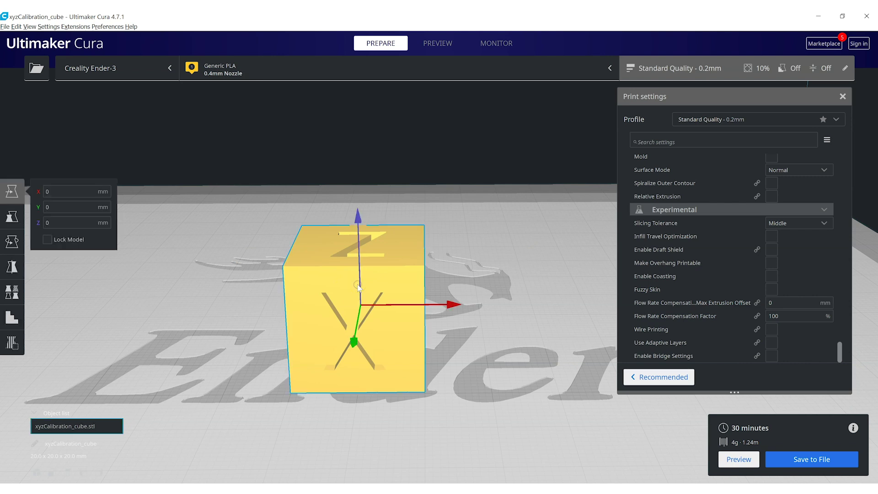
pyautogui.press('Delete')
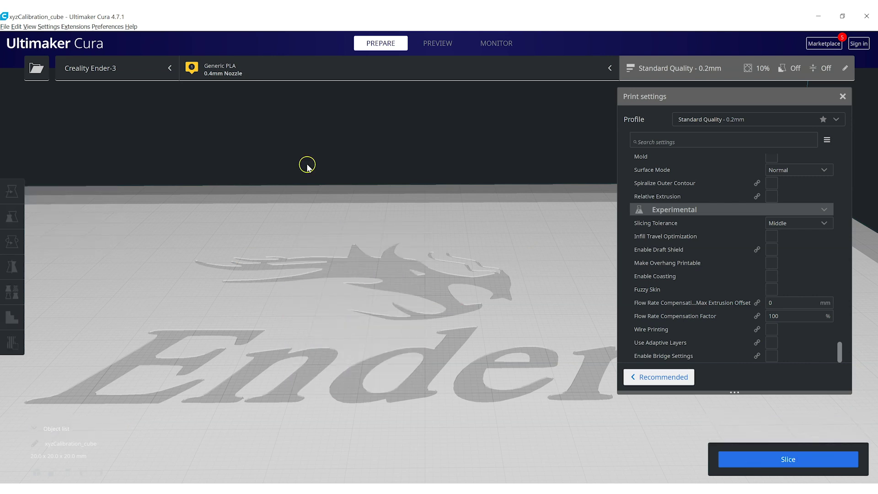
pyautogui.click(37, 72)
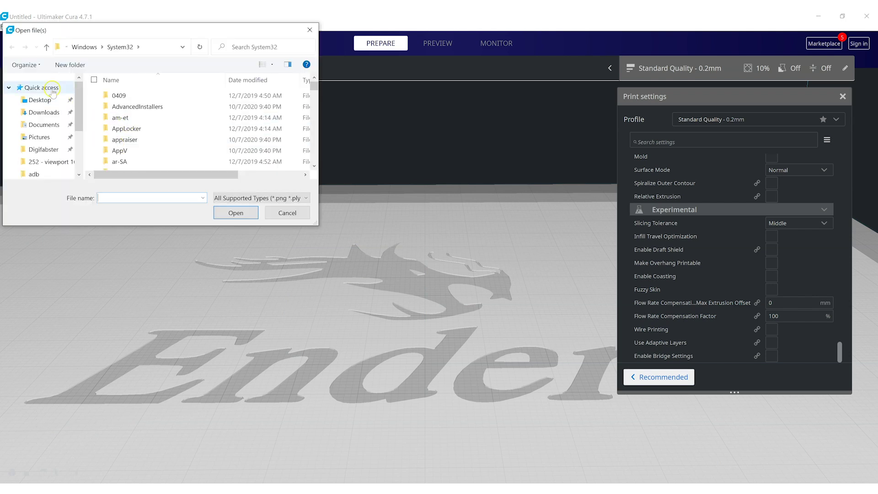
pyautogui.click(52, 91)
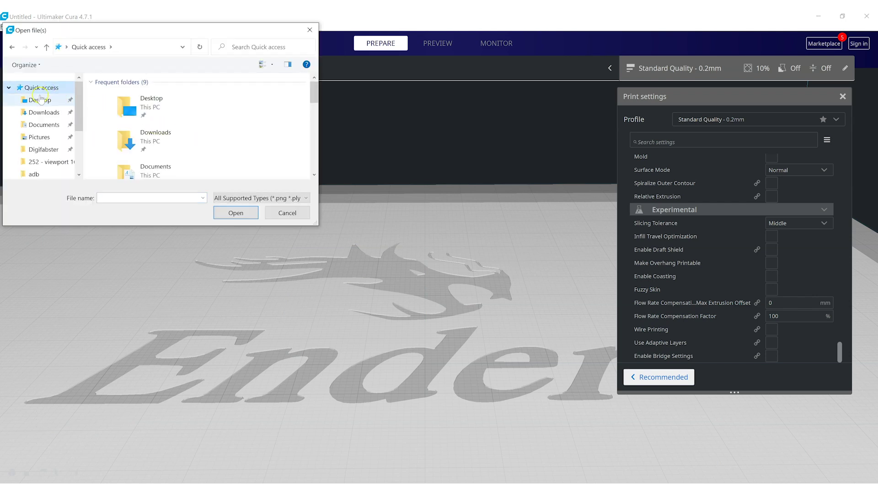
pyautogui.click(140, 151)
pyautogui.scroll(-3, 140, 151)
pyautogui.scroll(-5, 140, 151)
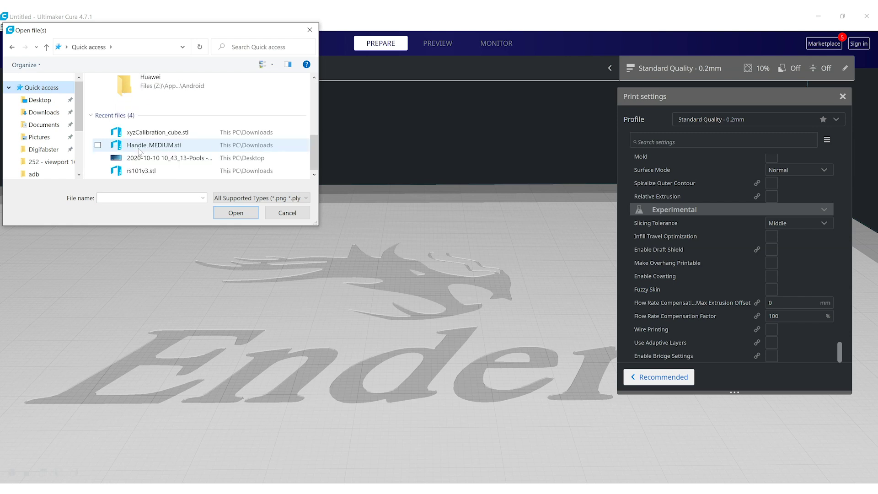
pyautogui.doubleClick(158, 146)
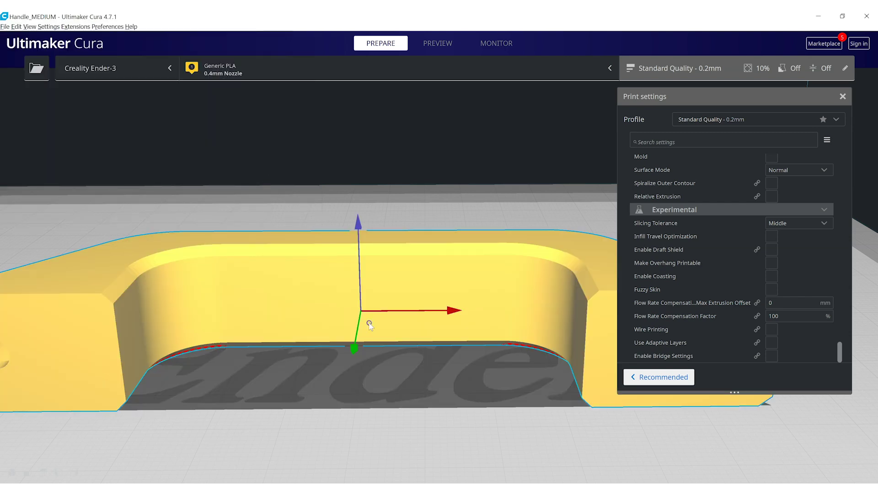
# Step: Rotate the handle upright so it stands on its two mounting feet, and arrange all models on the build plate
pyautogui.scroll(-3, 415, 348)
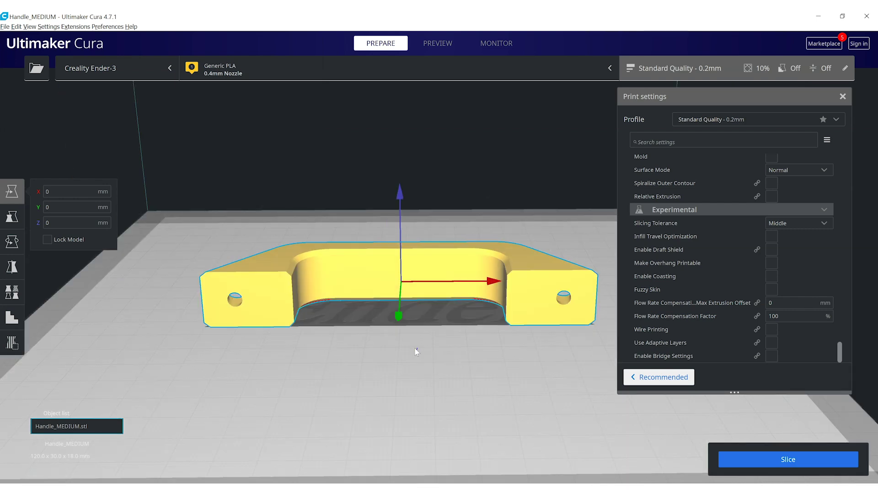
pyautogui.moveTo(433, 344); pyautogui.dragTo(448, 364, button='right')
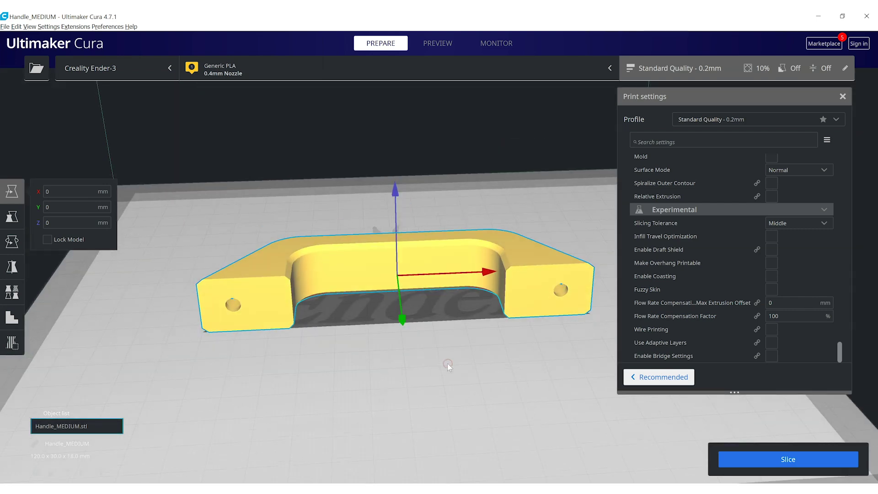
pyautogui.moveTo(323, 342); pyautogui.dragTo(433, 366, button='right')
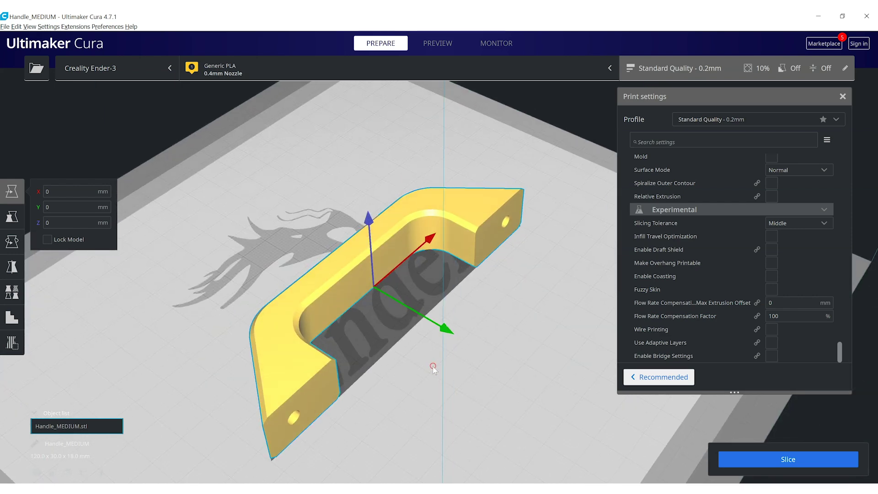
pyautogui.press('r')
pyautogui.moveTo(405, 250); pyautogui.dragTo(410, 339)
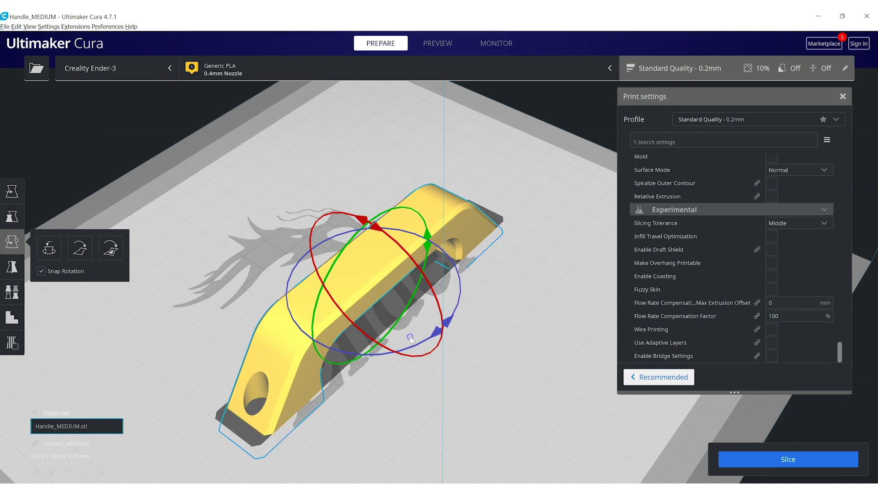
pyautogui.rightClick(492, 325)
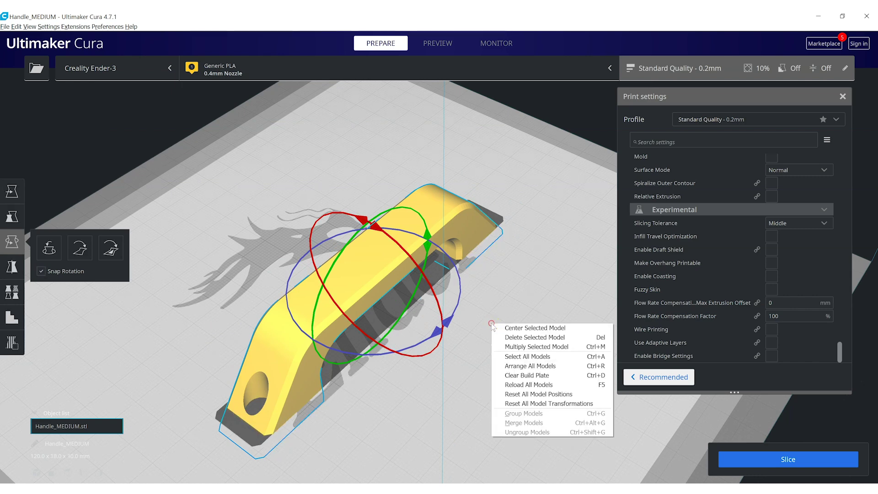
pyautogui.click(515, 366)
pyautogui.rightClick(471, 337)
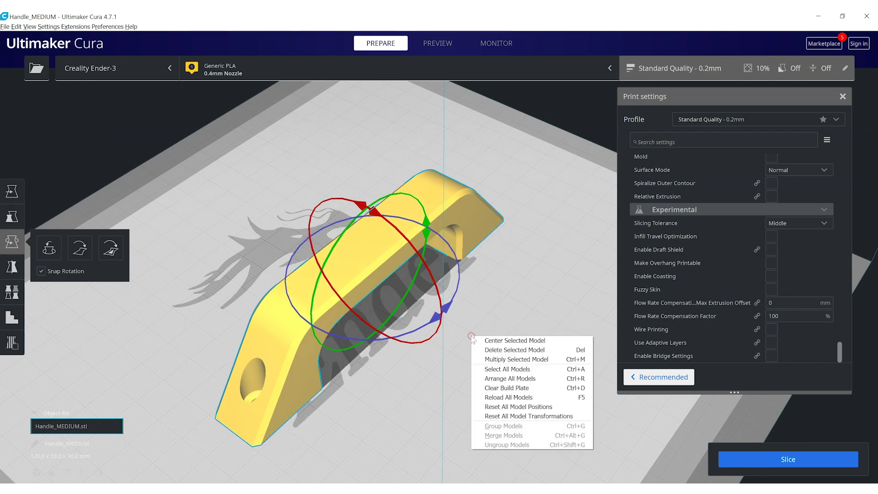
pyautogui.click(497, 308)
# Step: Check the overhang under the handle's grip and enable Generate Support in the print settings
pyautogui.moveTo(504, 381); pyautogui.dragTo(383, 290, button='right')
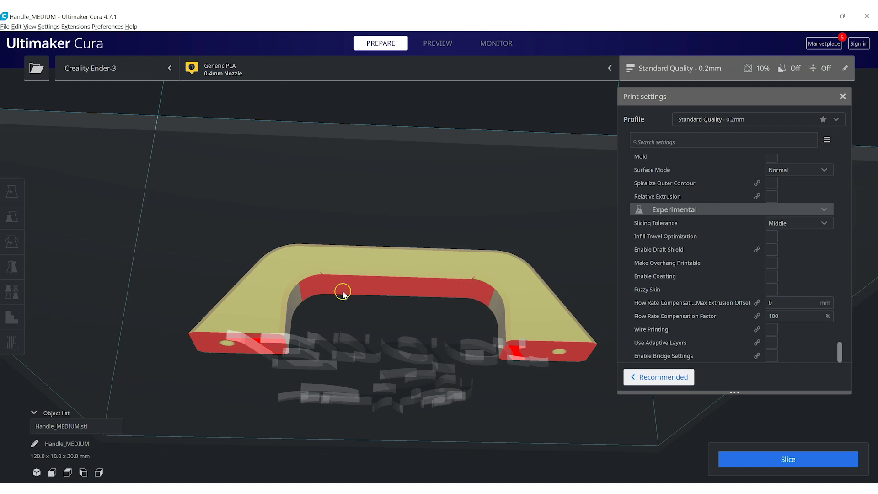
pyautogui.moveTo(365, 287); pyautogui.dragTo(374, 349, button='right')
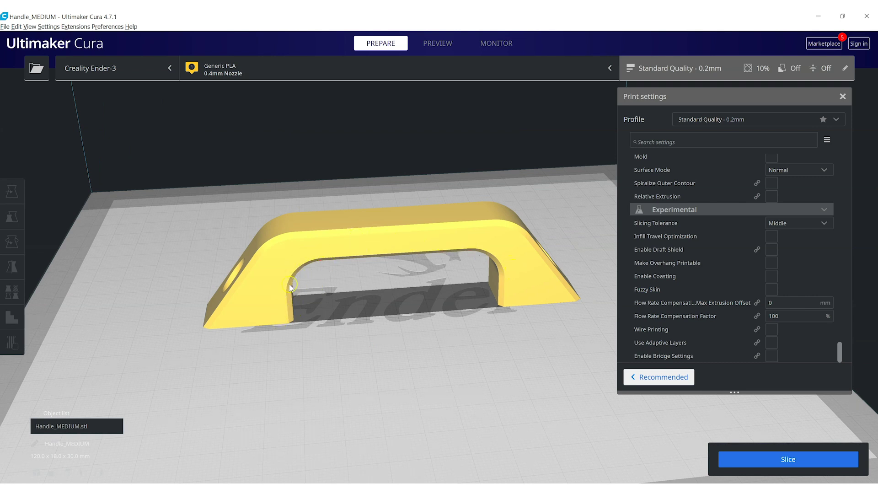
pyautogui.moveTo(491, 266); pyautogui.dragTo(490, 218, button='right')
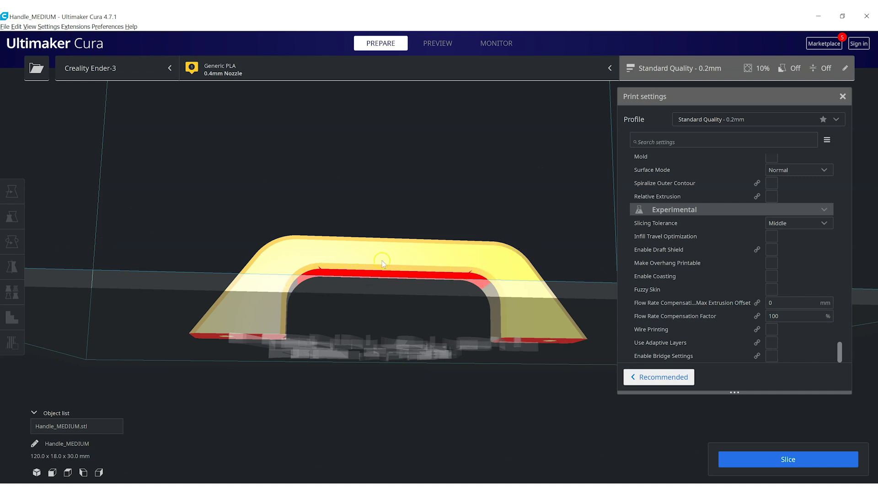
pyautogui.moveTo(399, 255); pyautogui.dragTo(383, 307, button='right')
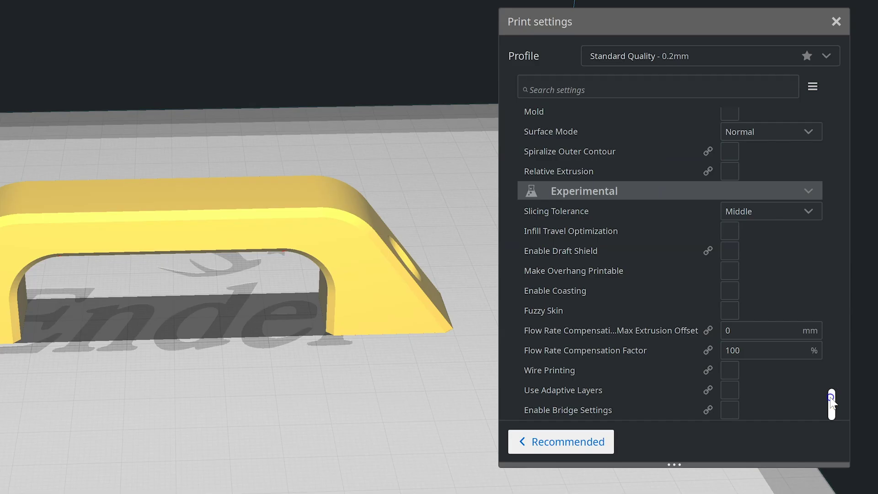
pyautogui.moveTo(839, 349); pyautogui.dragTo(840, 340)
pyautogui.moveTo(831, 388); pyautogui.dragTo(833, 358)
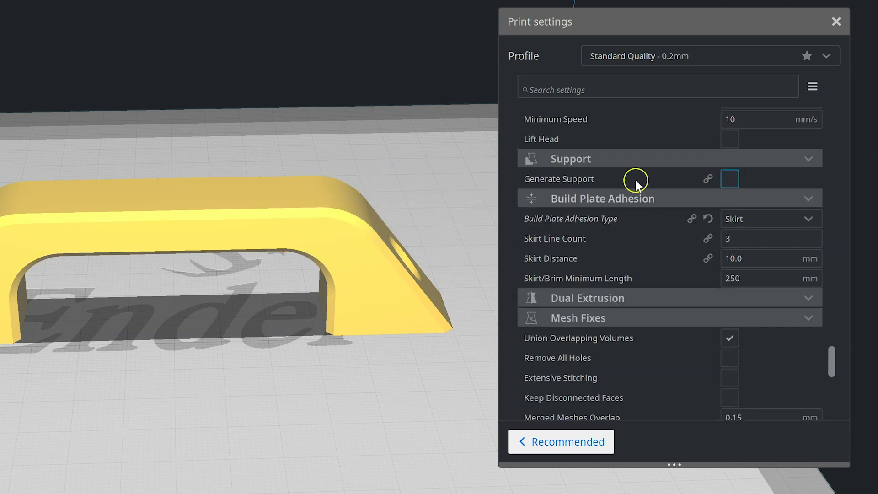
pyautogui.click(730, 179)
pyautogui.click(730, 179)
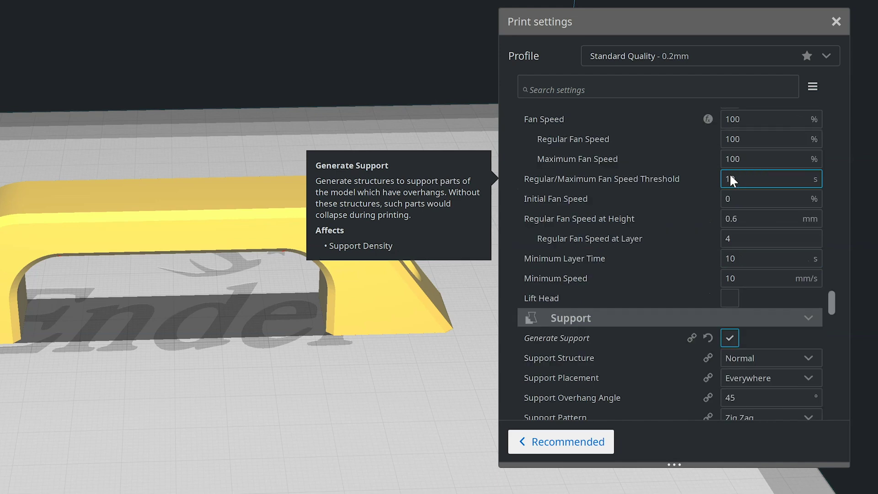
pyautogui.click(715, 212)
pyautogui.scroll(-3, 715, 213)
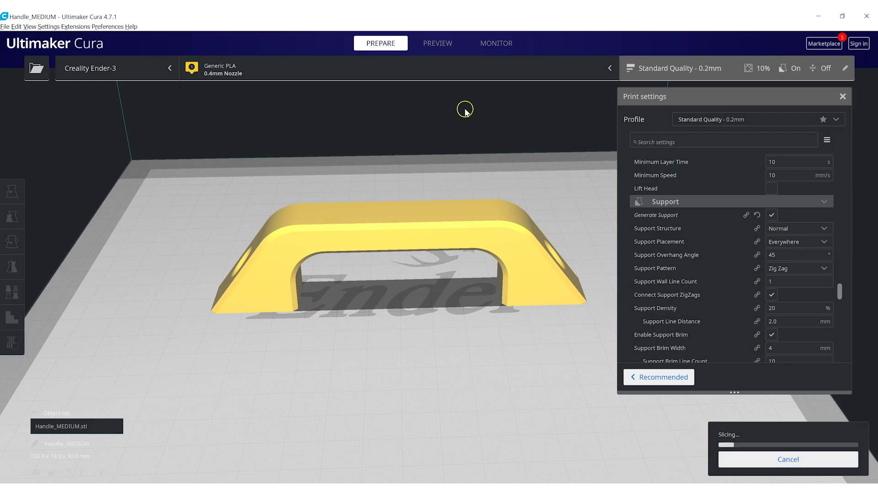
# Step: Preview the sliced handle with its supports and lower the displayed layers to 90, viewed from above
pyautogui.click(435, 44)
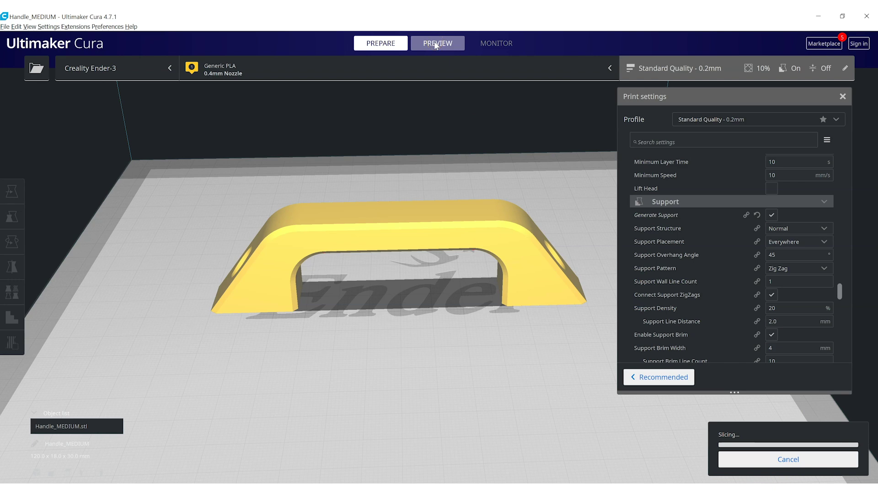
pyautogui.click(435, 44)
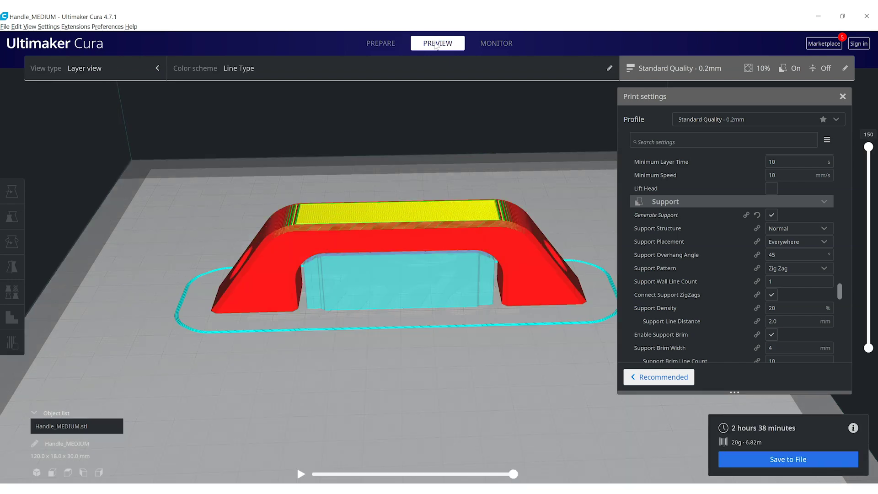
pyautogui.moveTo(871, 152); pyautogui.dragTo(874, 228)
pyautogui.moveTo(506, 308); pyautogui.dragTo(499, 387, button='right')
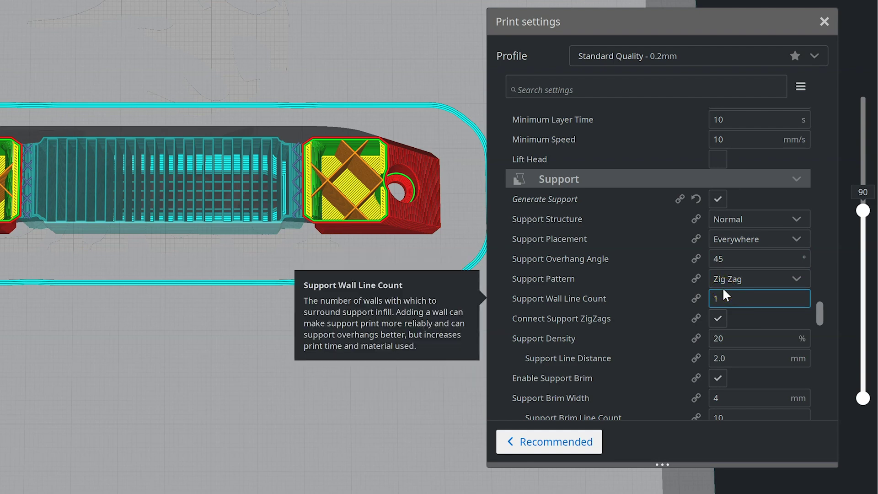
# Step: Set the Support Overhang Angle to 60° and inspect the re-sliced supports from the side and above
pyautogui.click(734, 254)
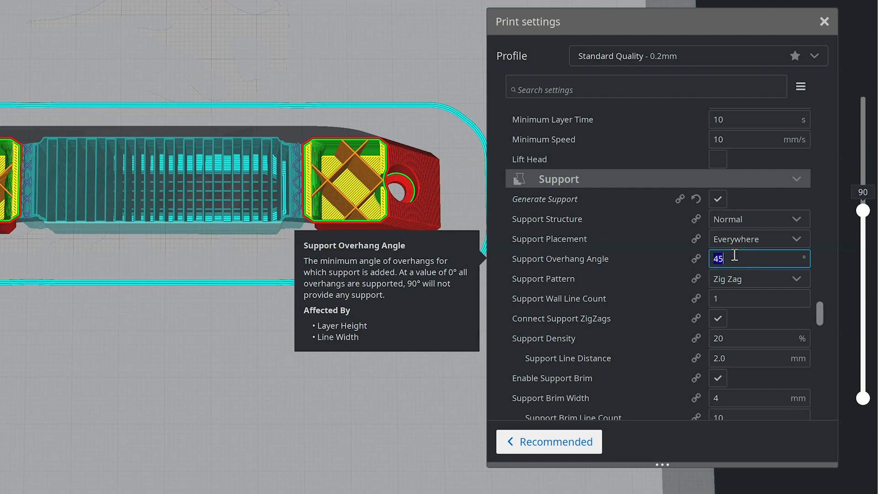
pyautogui.write('60')
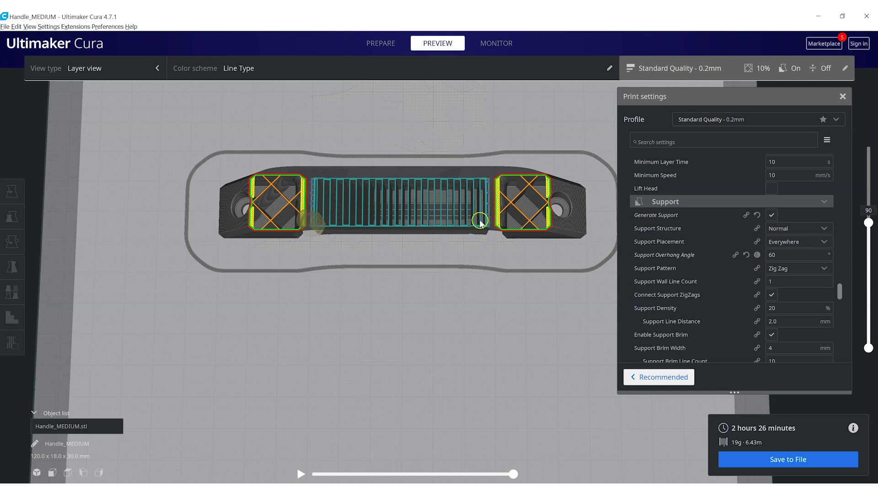
pyautogui.moveTo(478, 273); pyautogui.dragTo(471, 167, button='right')
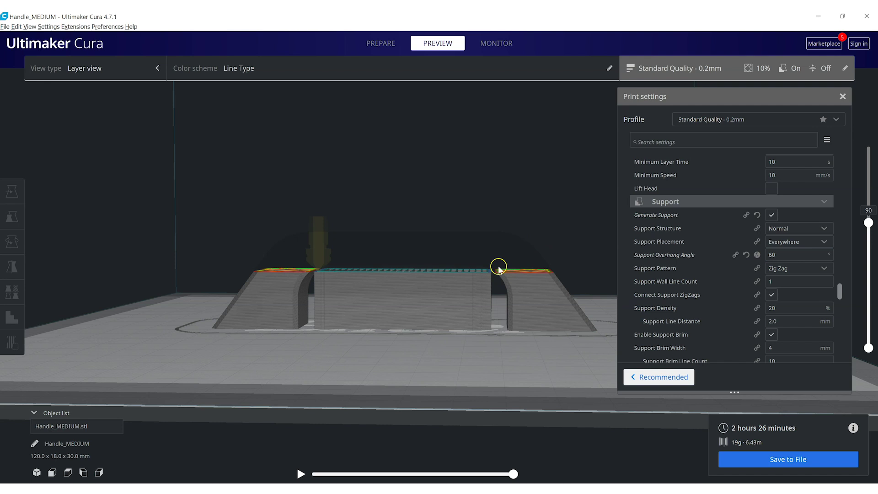
pyautogui.click(551, 297)
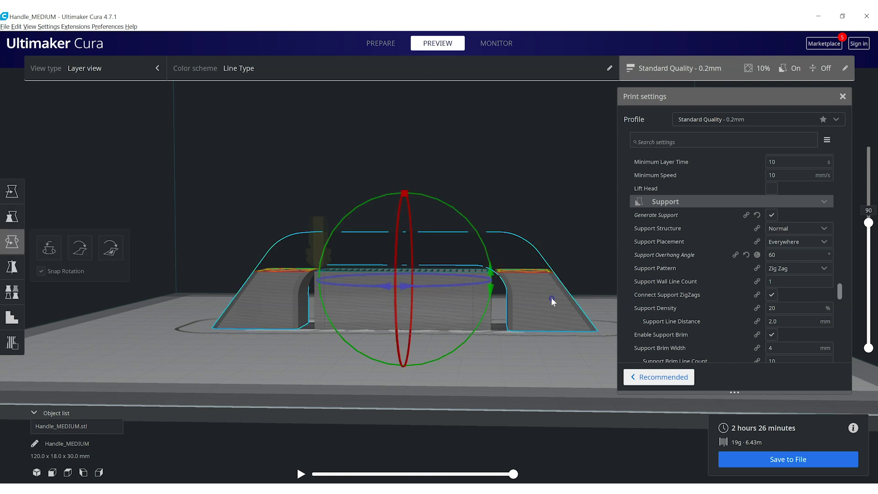
pyautogui.moveTo(554, 389); pyautogui.dragTo(560, 446, button='right')
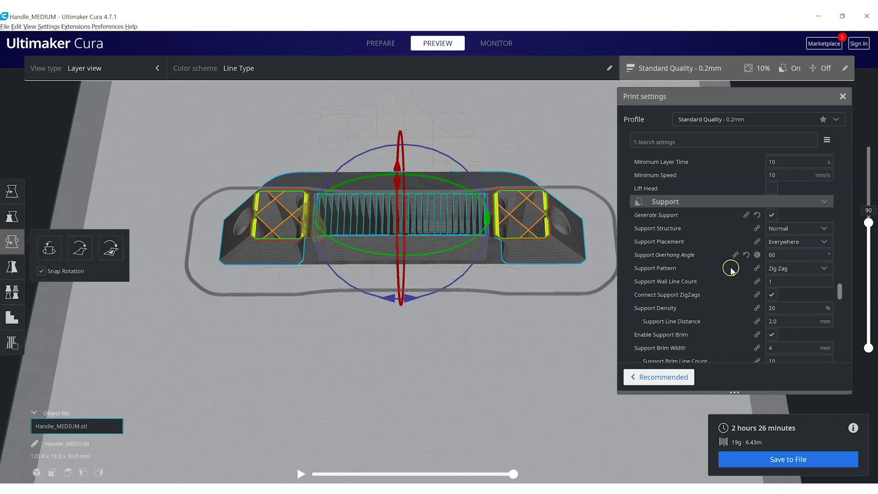
pyautogui.click(440, 372)
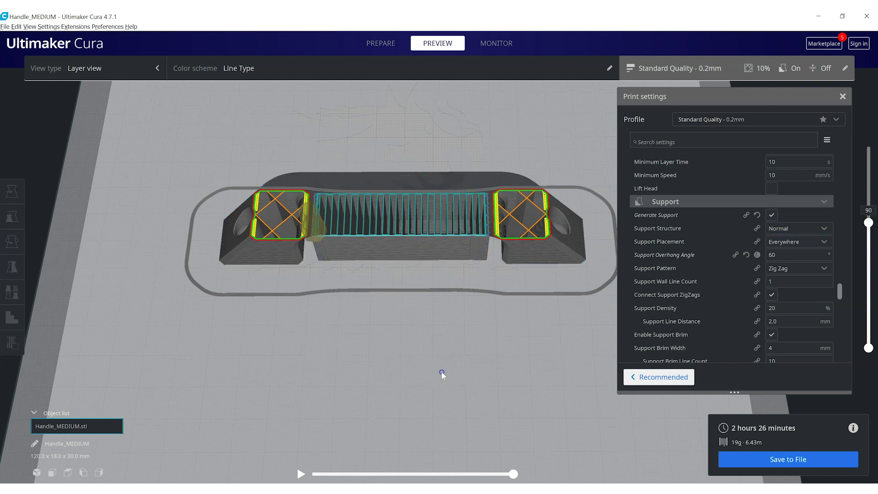
# Step: Raise the displayed layers to 101 and examine closely where the support meets the underside of the handle's grip
pyautogui.moveTo(869, 223); pyautogui.dragTo(869, 213)
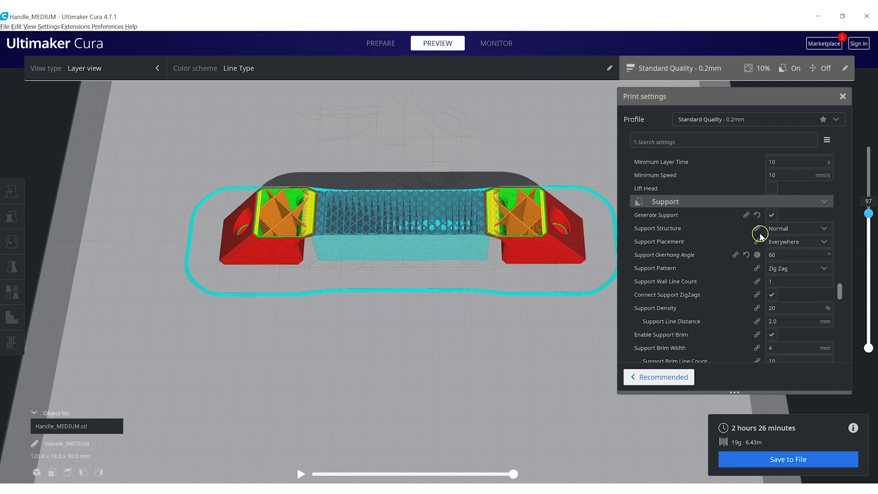
pyautogui.moveTo(869, 213); pyautogui.dragTo(861, 210)
pyautogui.moveTo(442, 315); pyautogui.dragTo(437, 244, button='right')
pyautogui.scroll(5, 389, 285)
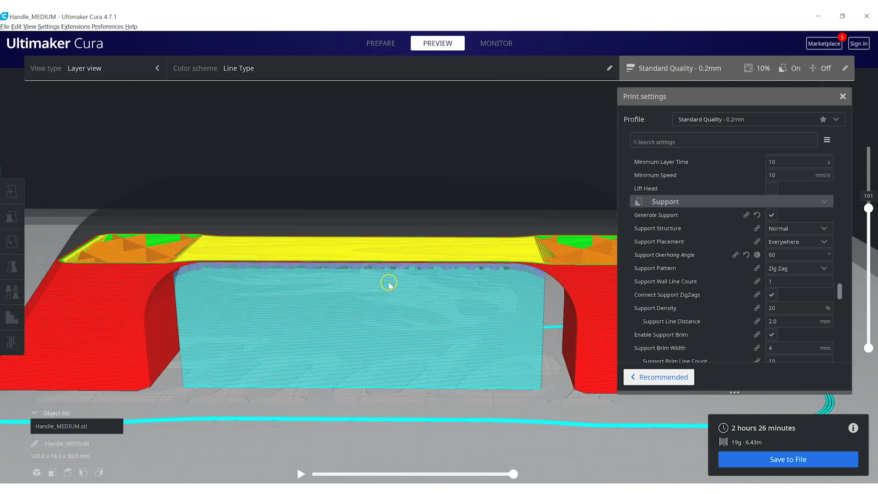
pyautogui.moveTo(394, 284)
pyautogui.mouseDown(button='right')
pyautogui.moveTo(402, 252)
pyautogui.moveTo(398, 275)
pyautogui.mouseUp(button='right')
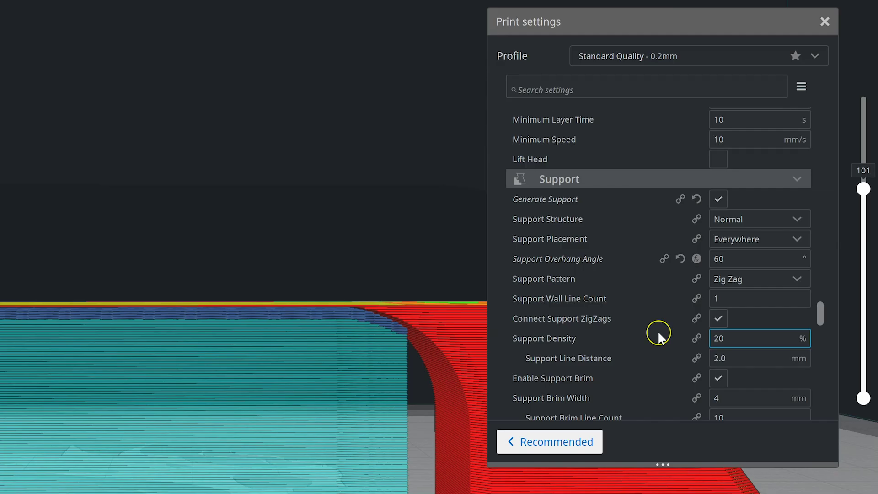
# Step: Review the support density, brim and Z distance settings and examine the gap between the support and the handle's grip
pyautogui.scroll(-3, 659, 334)
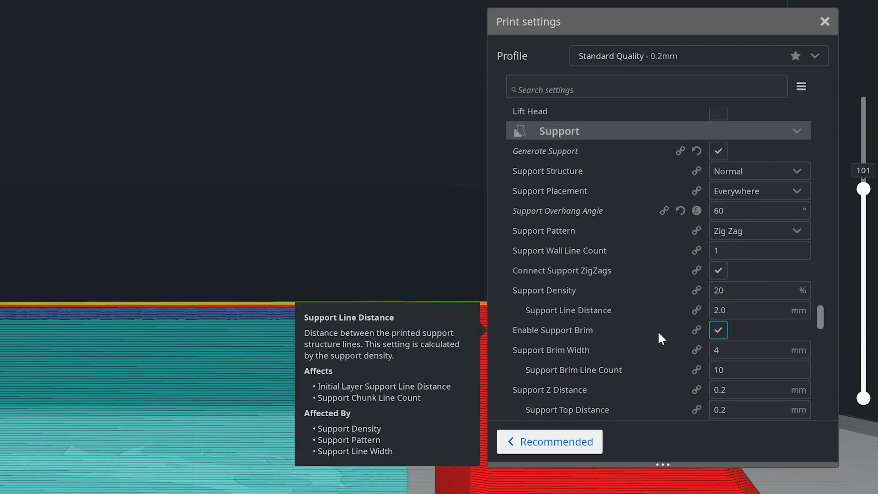
pyautogui.click(729, 362)
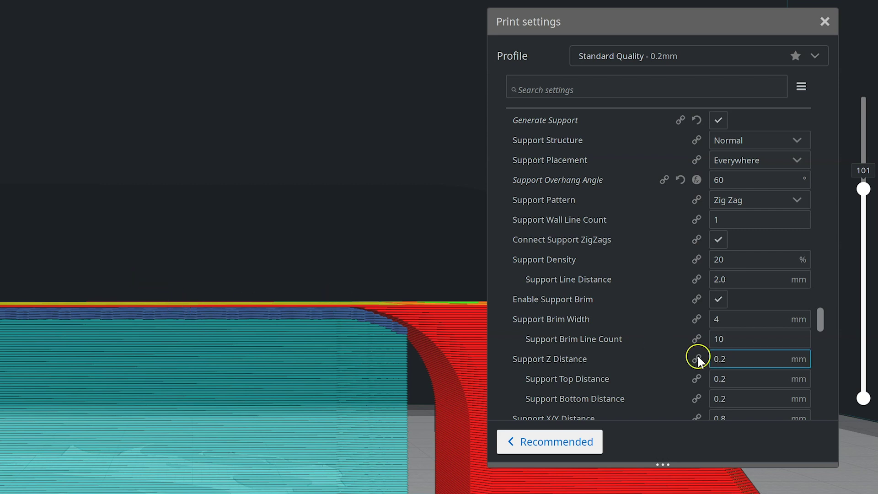
pyautogui.click(737, 319)
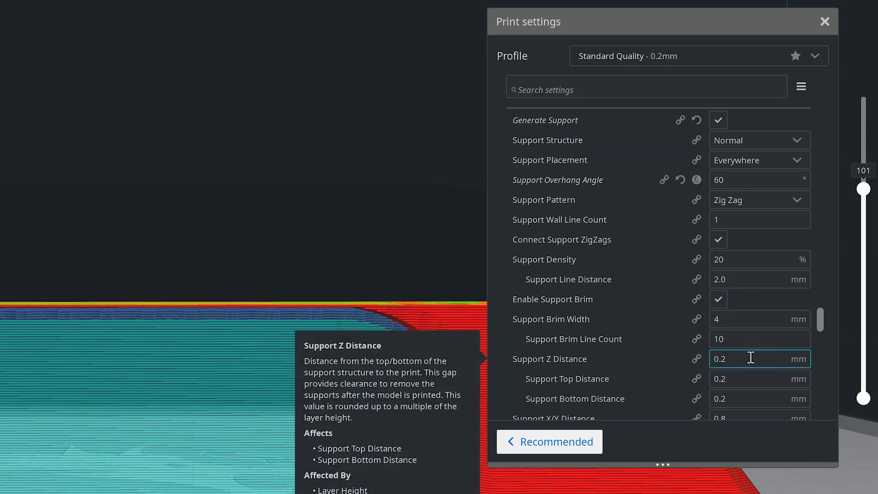
pyautogui.click(144, 271)
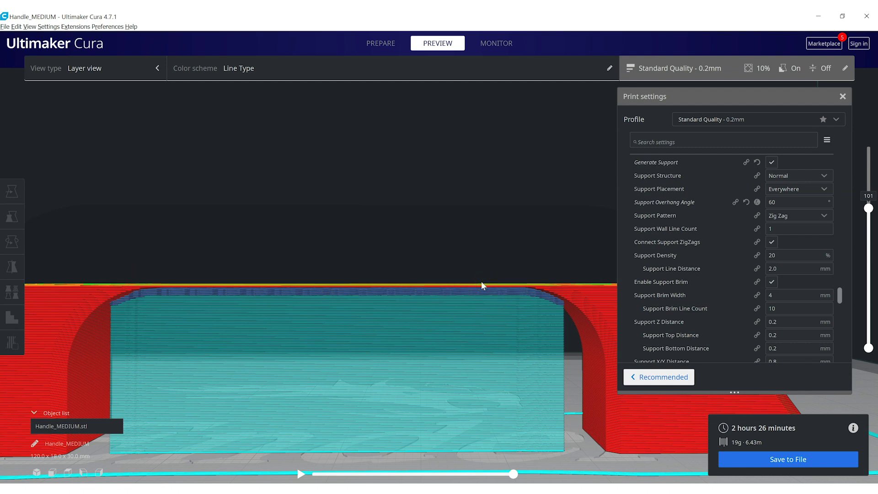
pyautogui.click(803, 323)
pyautogui.moveTo(447, 311); pyautogui.dragTo(621, 233, button='right')
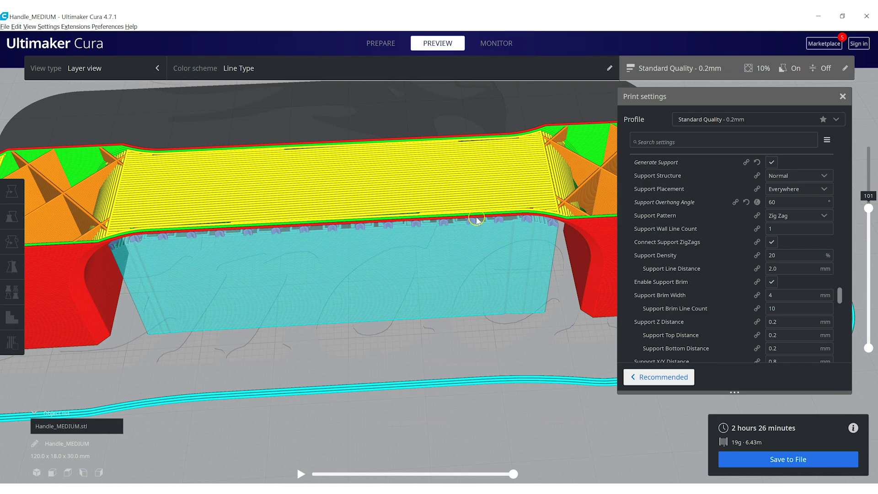
pyautogui.scroll(1, 803, 223)
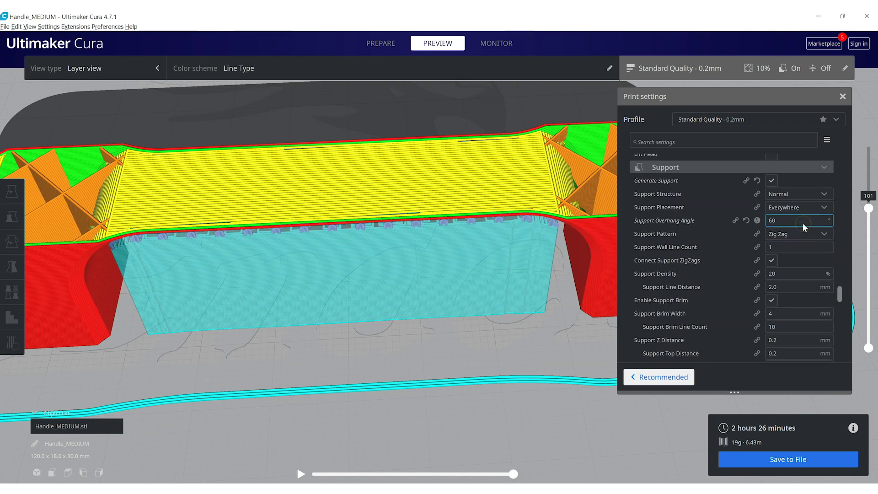
pyautogui.click(482, 288)
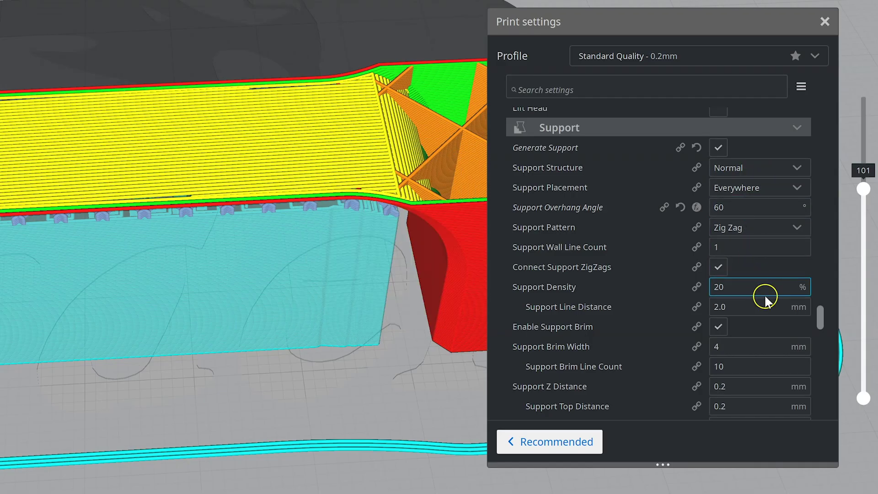
# Step: Find the Support Interface settings and lower the displayed layers to 100 to examine the interface on top of the support
pyautogui.scroll(-2, 762, 304)
pyautogui.scroll(-9, 761, 302)
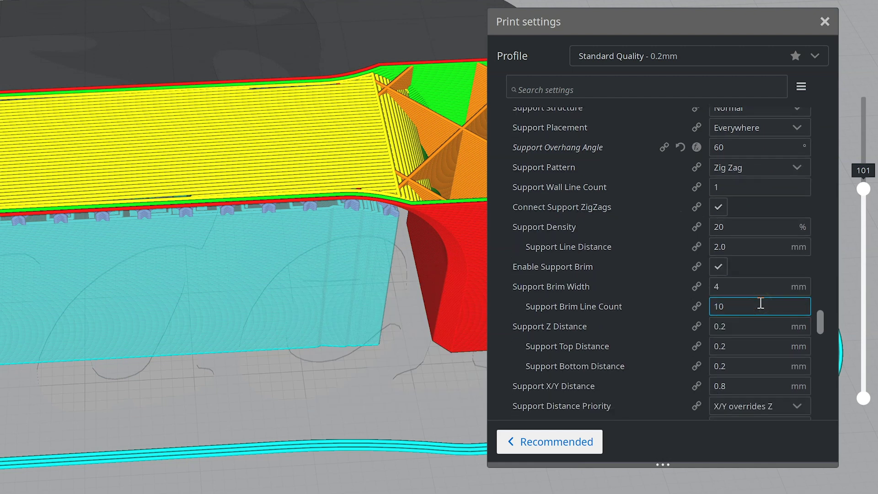
pyautogui.scroll(-1, 761, 302)
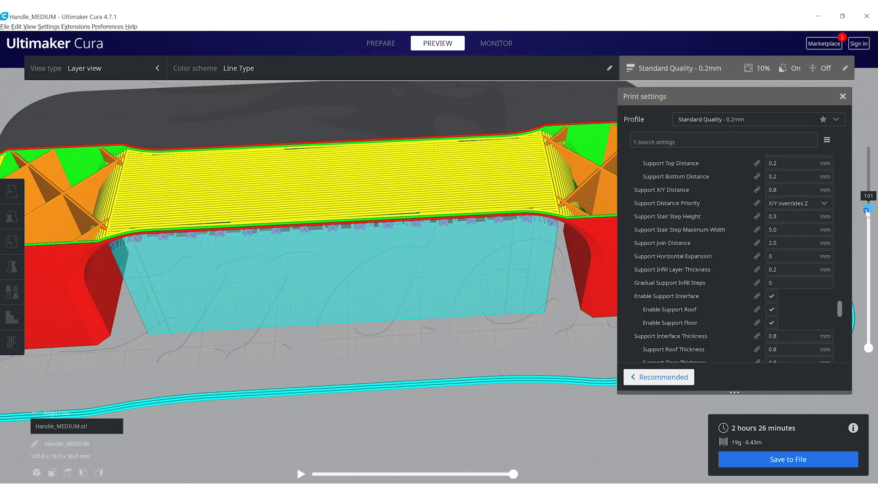
pyautogui.moveTo(867, 211); pyautogui.dragTo(869, 219)
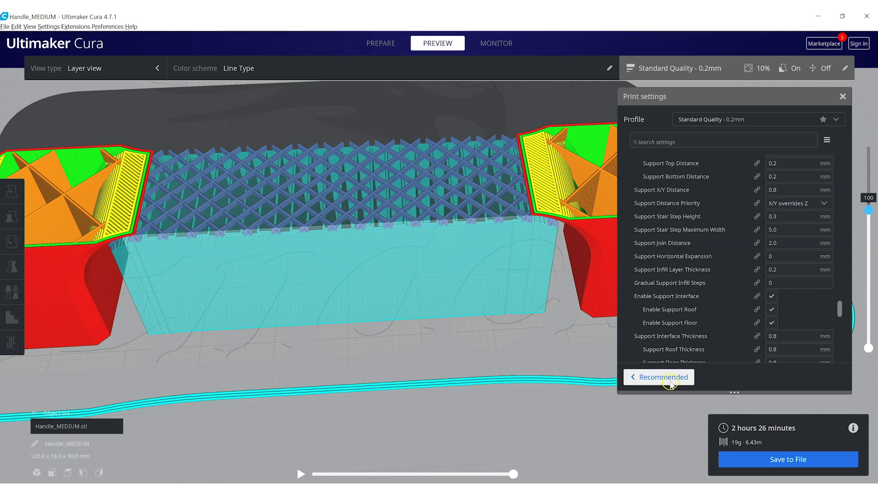
# Step: Disable Support Roof, re-slice to compare the top of the support down to layer 99, and enable Support Roof again
pyautogui.click(770, 310)
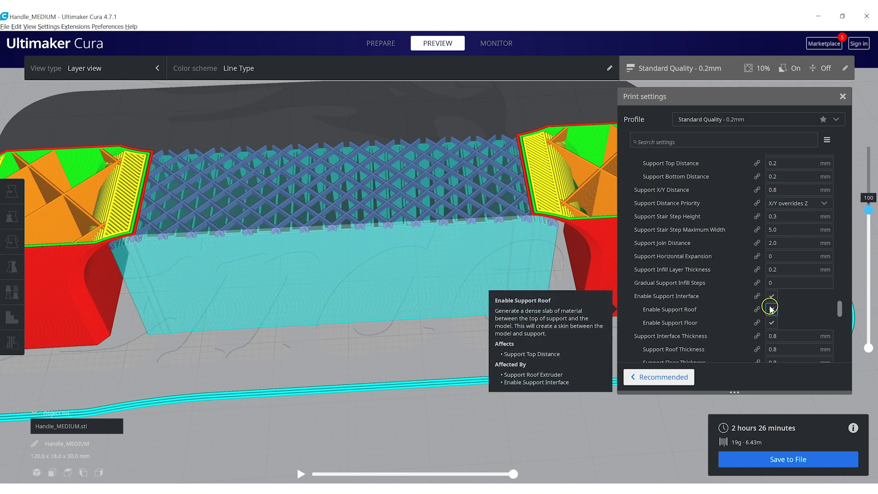
pyautogui.click(786, 459)
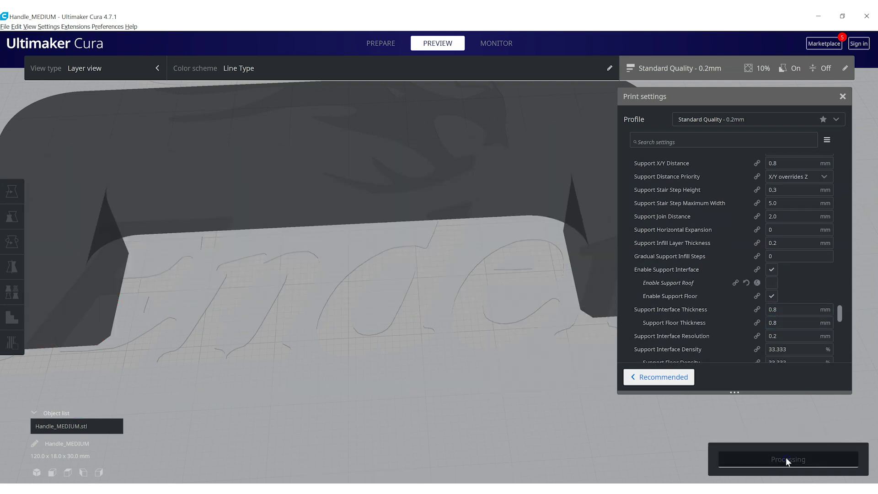
pyautogui.click(238, 197)
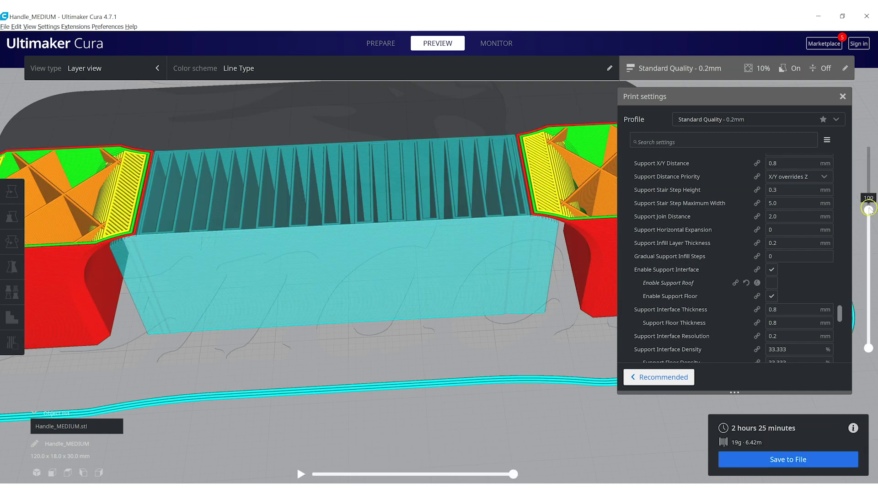
pyautogui.moveTo(870, 209); pyautogui.dragTo(870, 210)
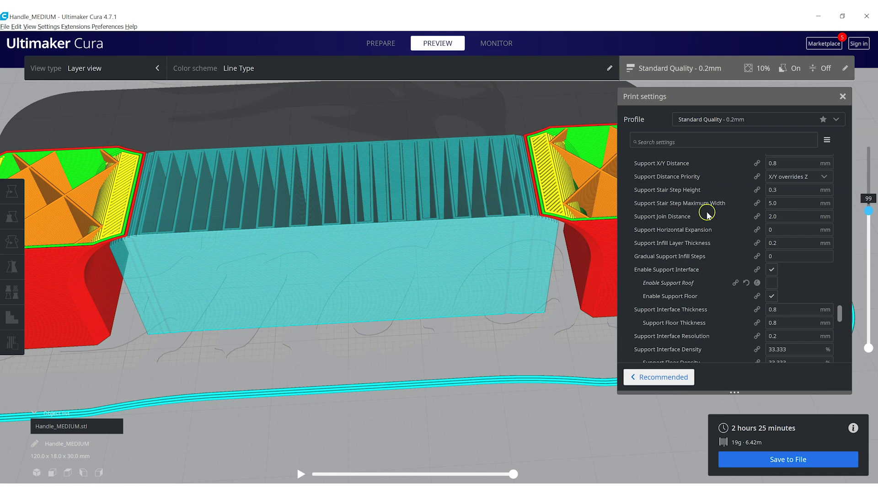
pyautogui.click(772, 283)
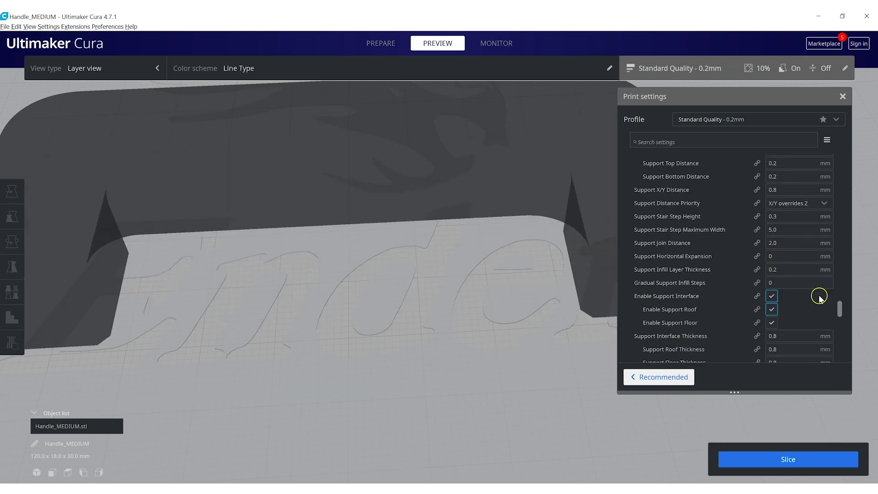
# Step: Set the Support Interface Density to 66% and re-slice the handle
pyautogui.scroll(-2, 840, 315)
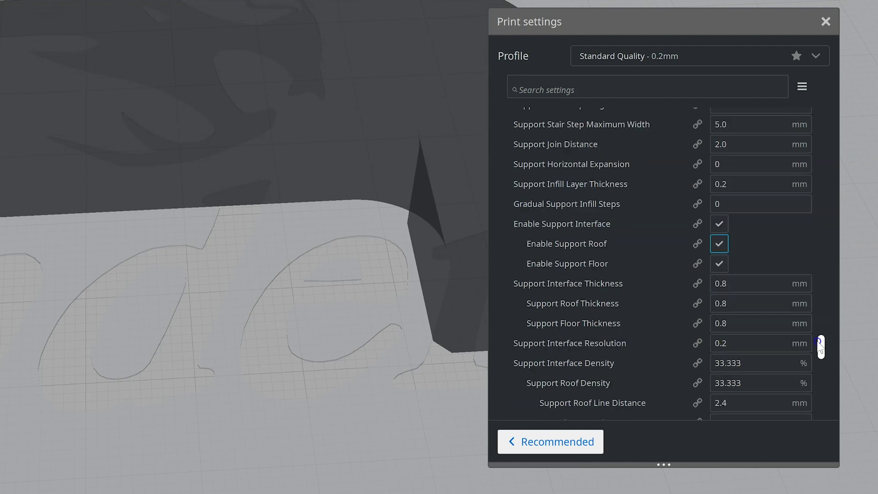
pyautogui.moveTo(821, 347); pyautogui.dragTo(820, 349)
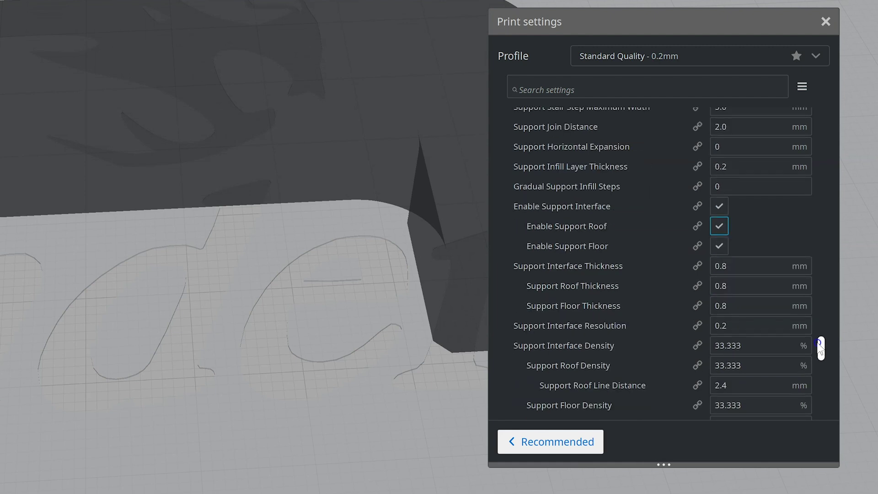
pyautogui.click(731, 268)
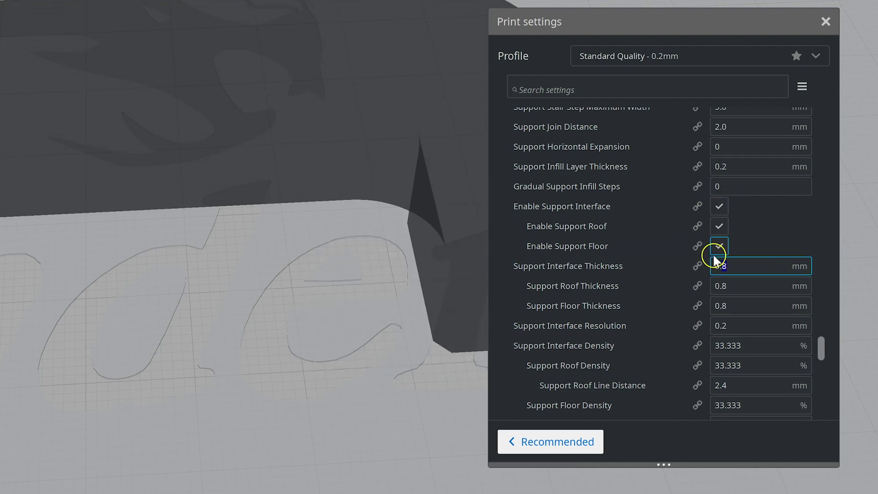
pyautogui.click(732, 347)
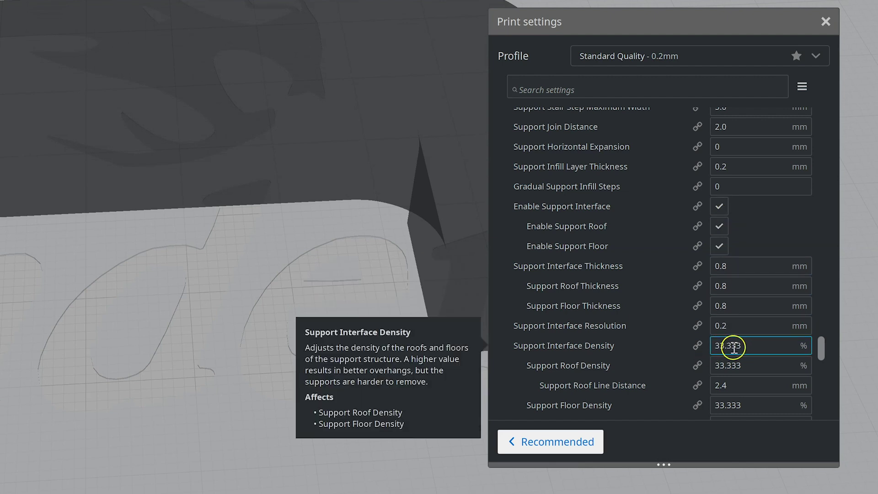
pyautogui.moveTo(739, 351); pyautogui.dragTo(667, 341)
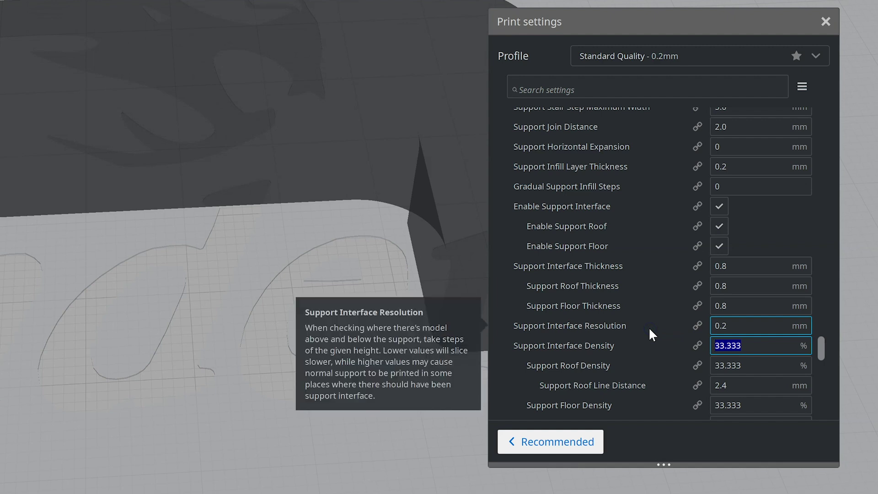
pyautogui.write('66')
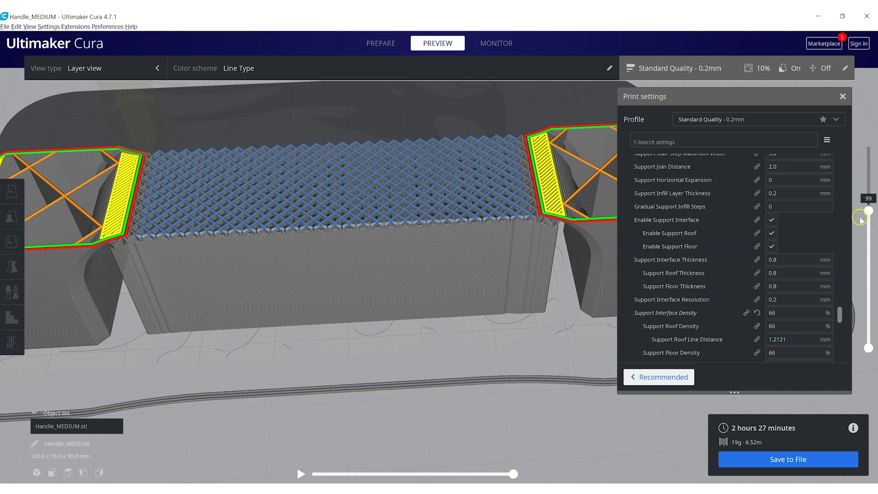
# Step: Raise the displayed layers to 129 to view the whole supported handle, and delete the handle from the build plate
pyautogui.moveTo(869, 210); pyautogui.dragTo(866, 172)
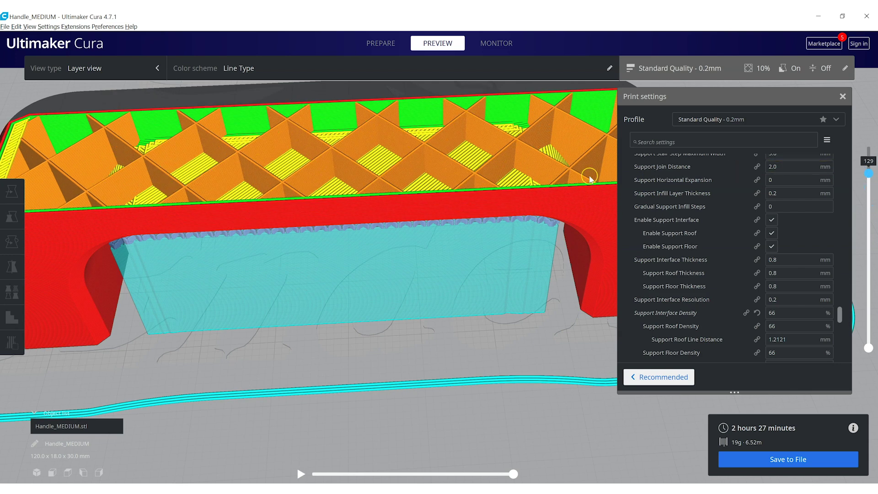
pyautogui.scroll(-5, 348, 260)
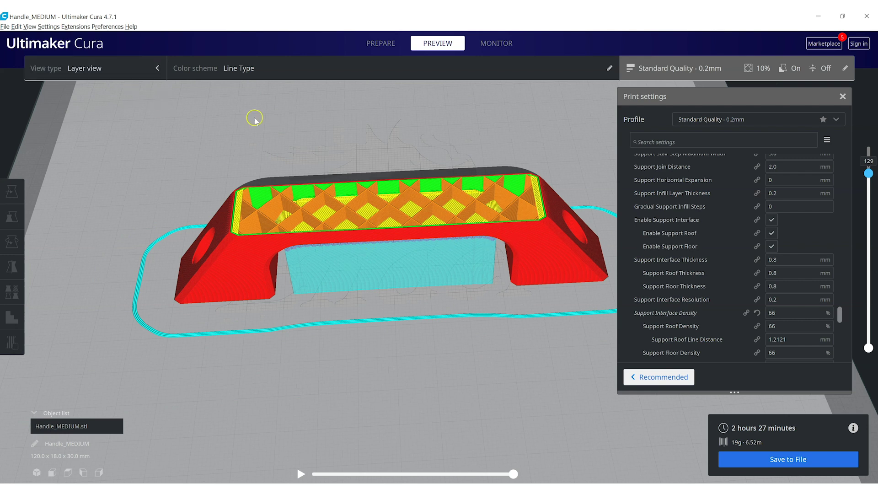
pyautogui.click(531, 234)
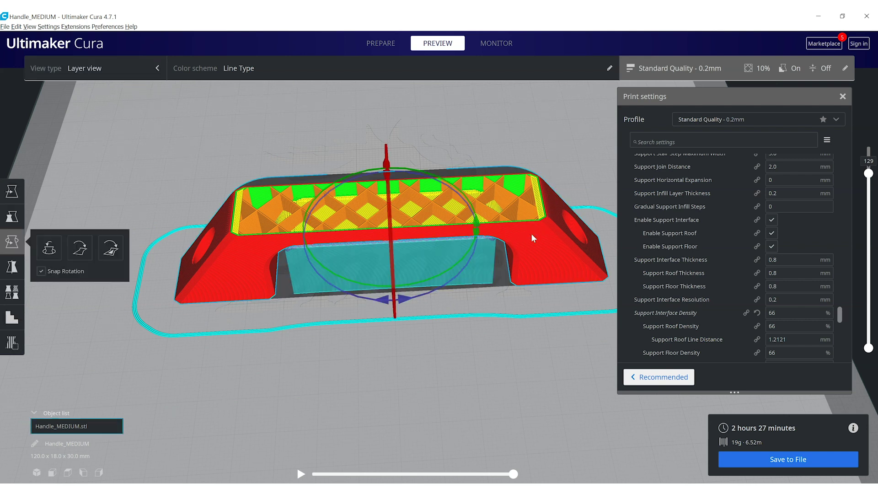
pyautogui.press('Delete')
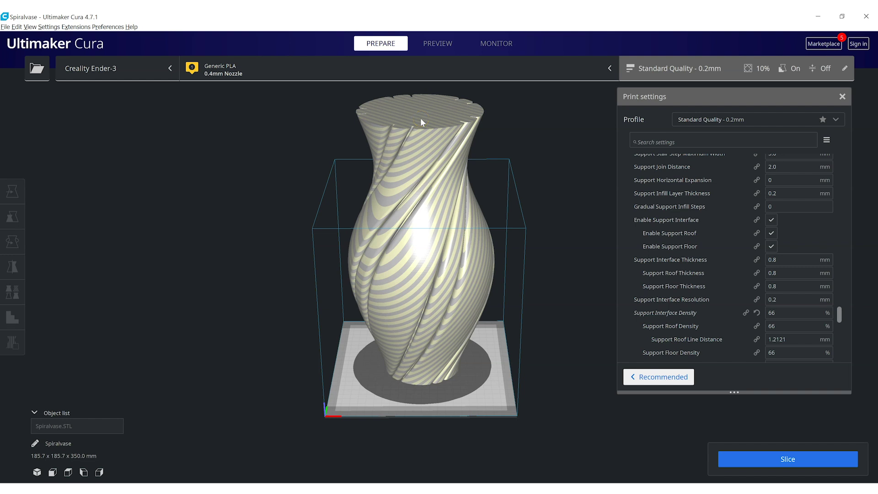
# Step: Scale the oversized Spiralvase model uniformly to 50% so that it fits the build volume
pyautogui.moveTo(250, 366); pyautogui.dragTo(259, 320, button='right')
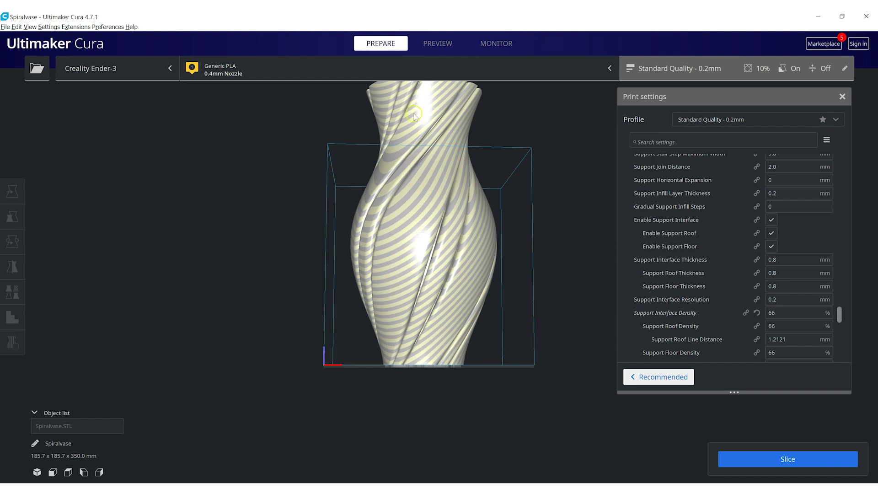
pyautogui.click(438, 104)
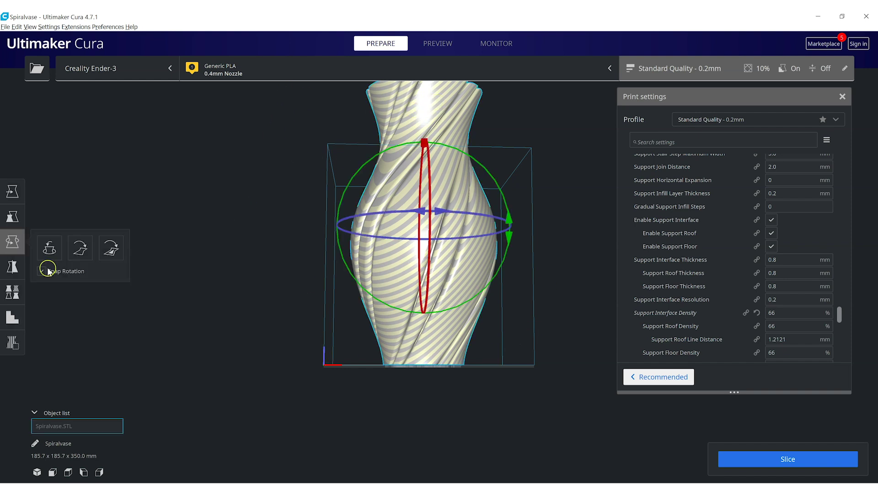
pyautogui.click(14, 217)
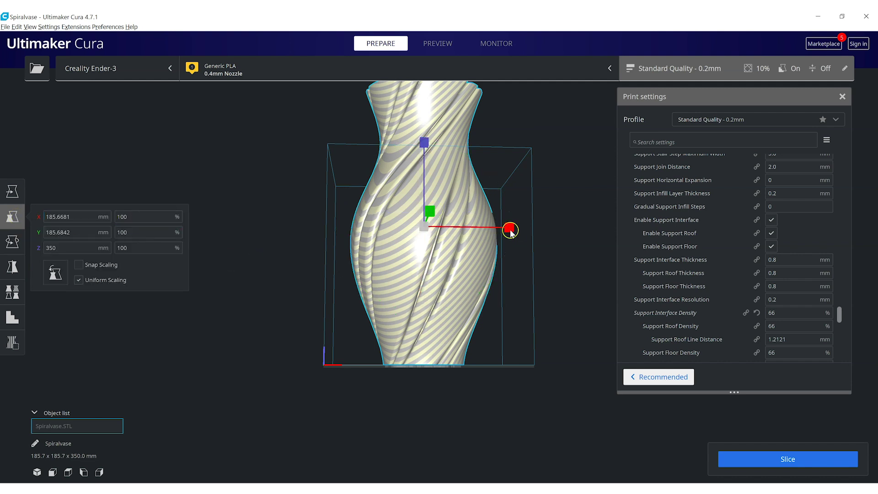
pyautogui.doubleClick(138, 217)
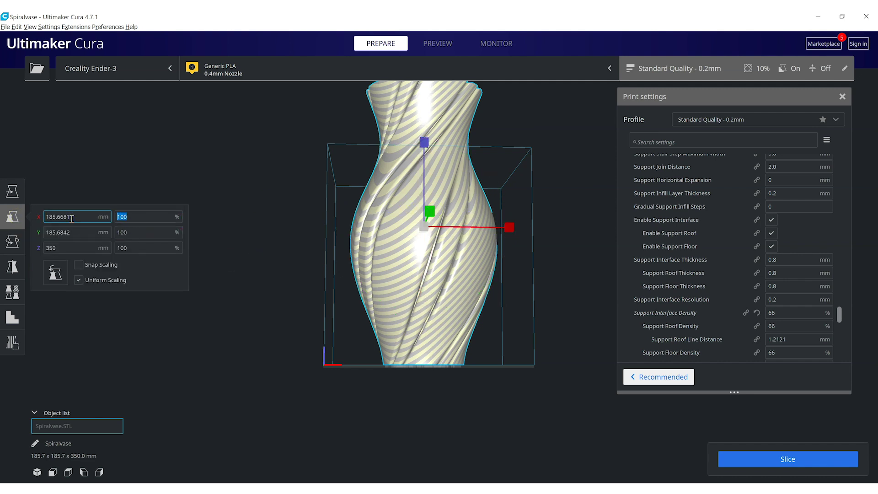
pyautogui.press('Return')
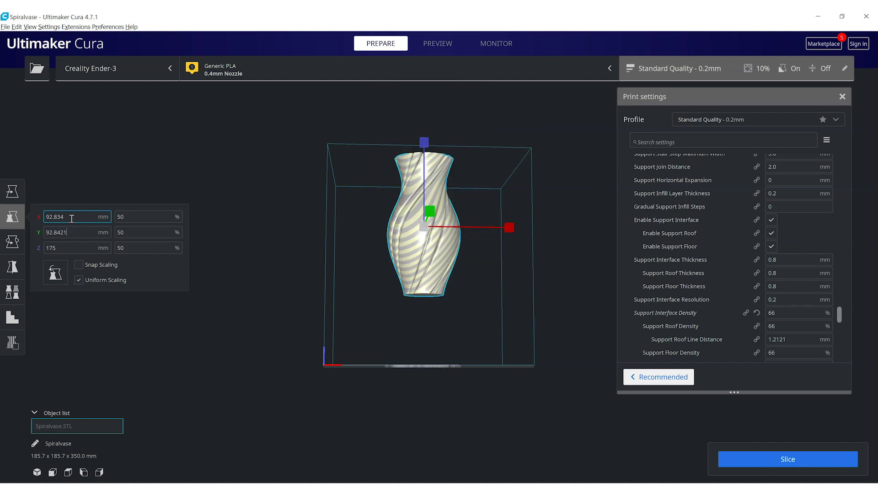
pyautogui.click(243, 339)
# Step: Arrange all models so the scaled vase sits on the build plate
pyautogui.moveTo(400, 334); pyautogui.dragTo(407, 378, button='right')
pyautogui.rightClick(406, 374)
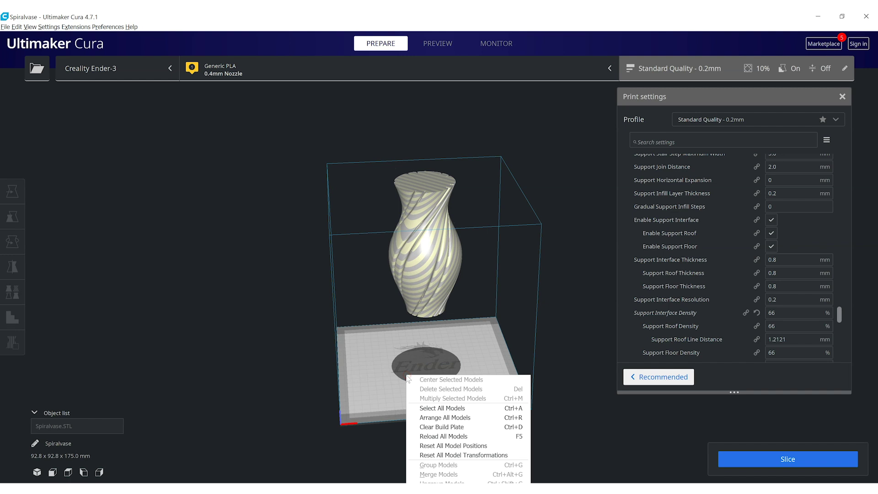
pyautogui.click(438, 418)
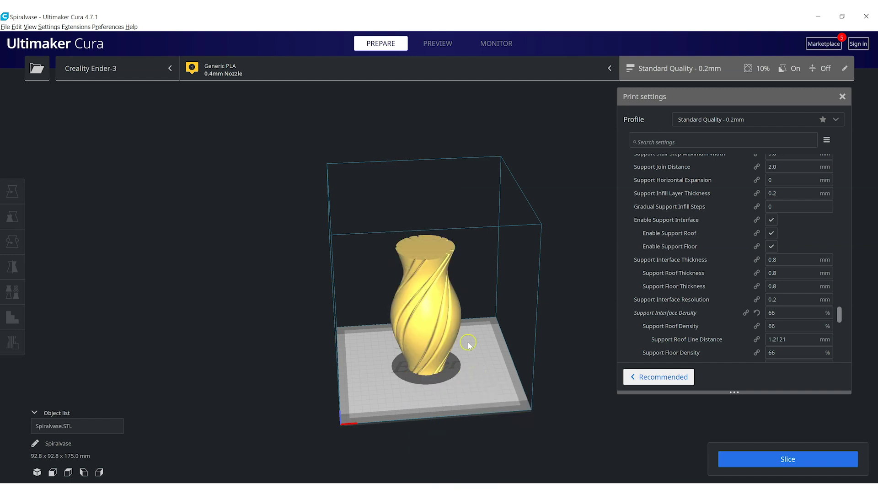
# Step: Search the print settings for "spir" and enable Spiralize Outer Contour for the vase
pyautogui.moveTo(472, 334); pyautogui.dragTo(462, 353, button='right')
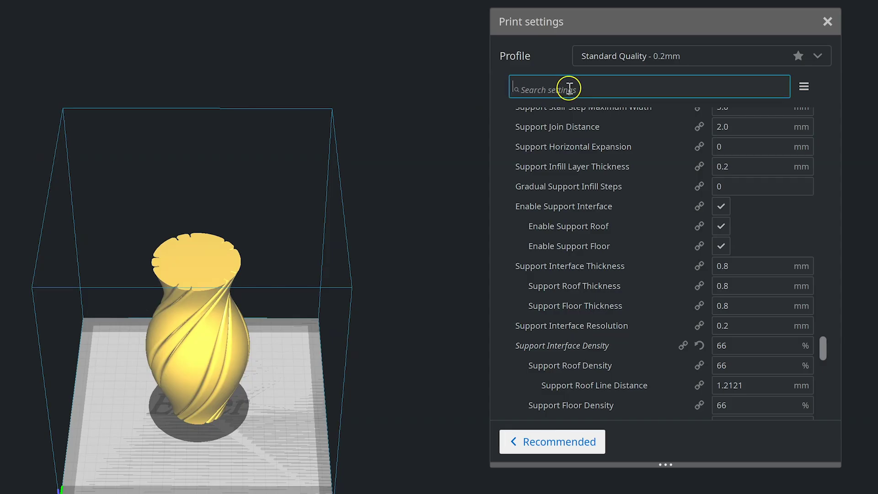
pyautogui.write('spir')
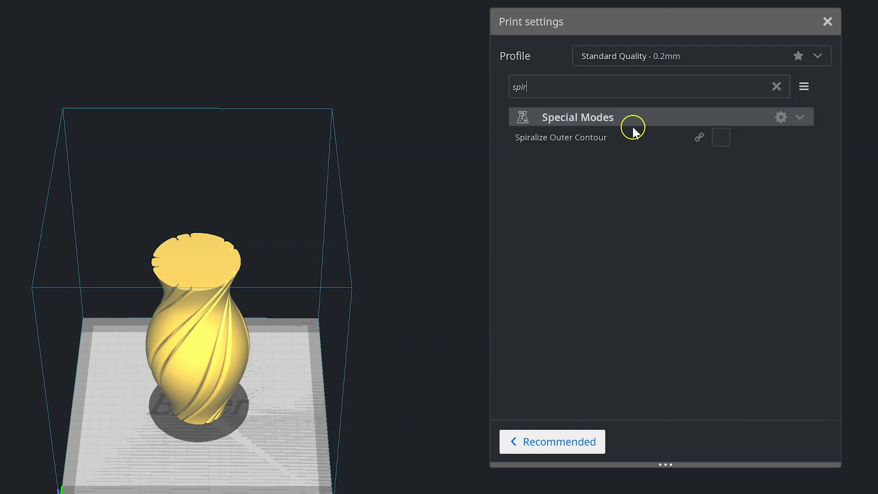
pyautogui.click(721, 137)
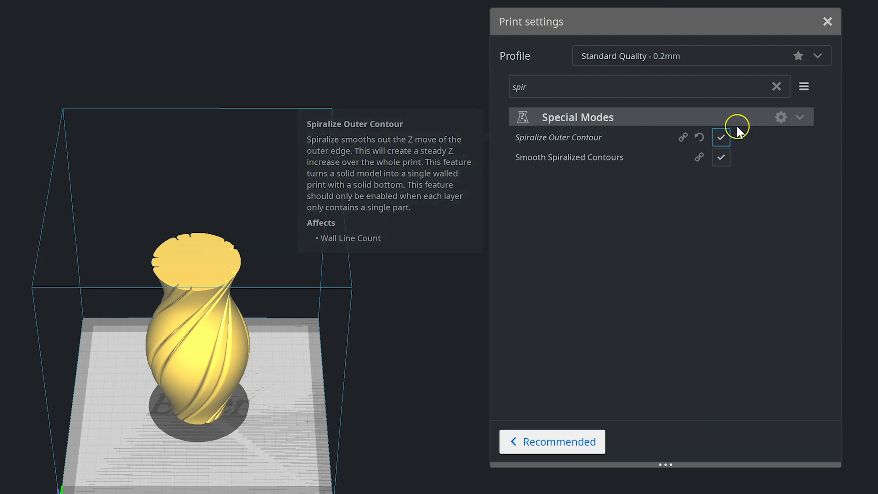
# Step: Clear the settings search and locate Spiralize Outer Contour under Special Modes in the full settings list
pyautogui.click(777, 87)
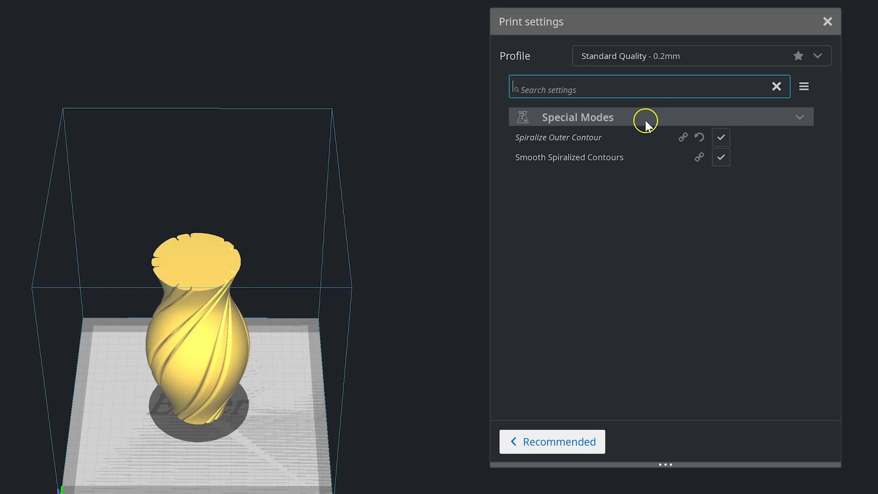
pyautogui.click(645, 186)
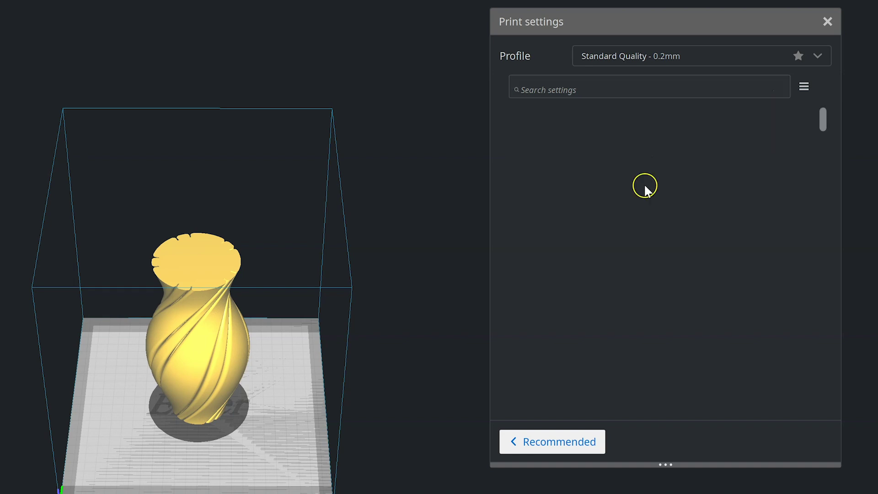
pyautogui.moveTo(822, 119); pyautogui.dragTo(819, 394)
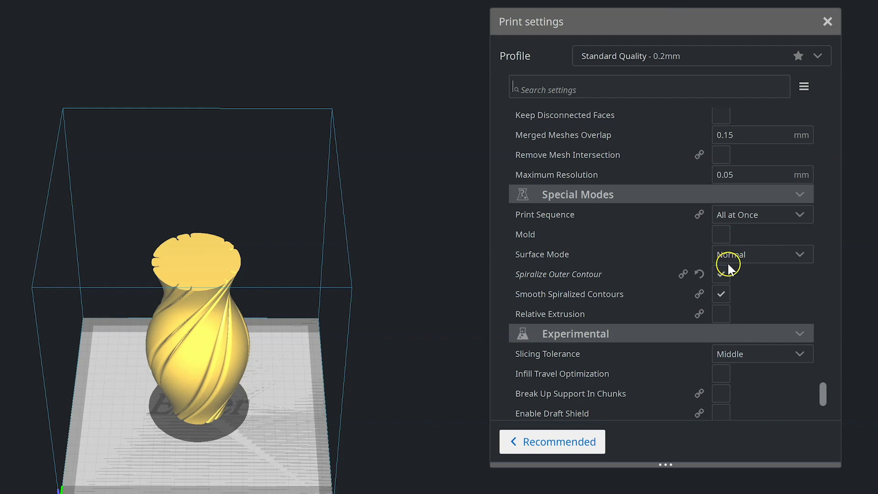
pyautogui.moveTo(724, 276)
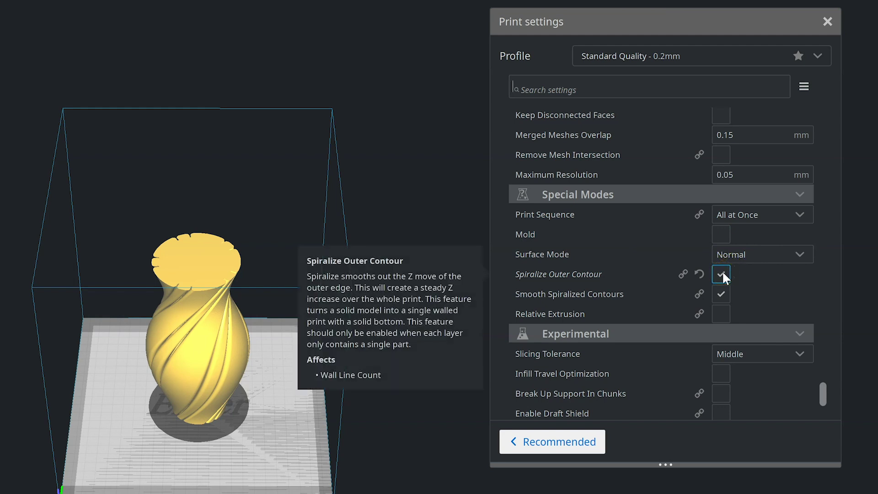
pyautogui.click(159, 267)
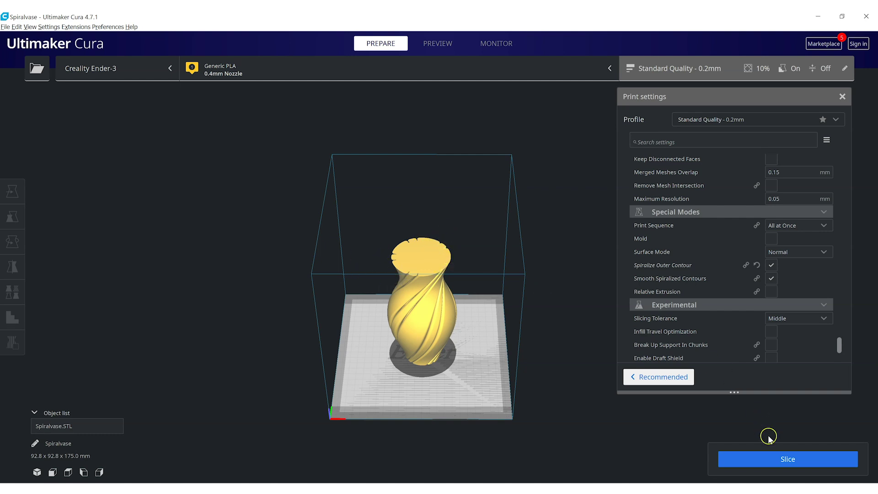
# Step: Slice the vase with the spiralized contour and switch to its layer preview
pyautogui.click(766, 456)
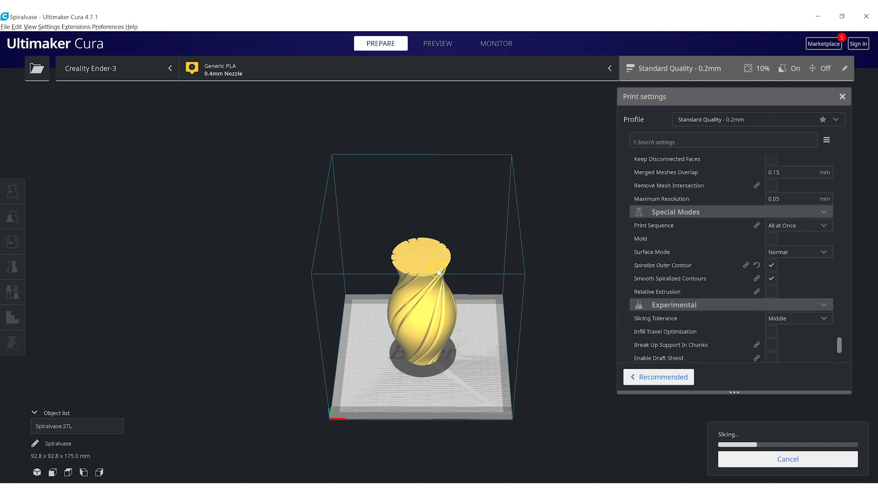
pyautogui.moveTo(484, 357); pyautogui.dragTo(482, 333, button='right')
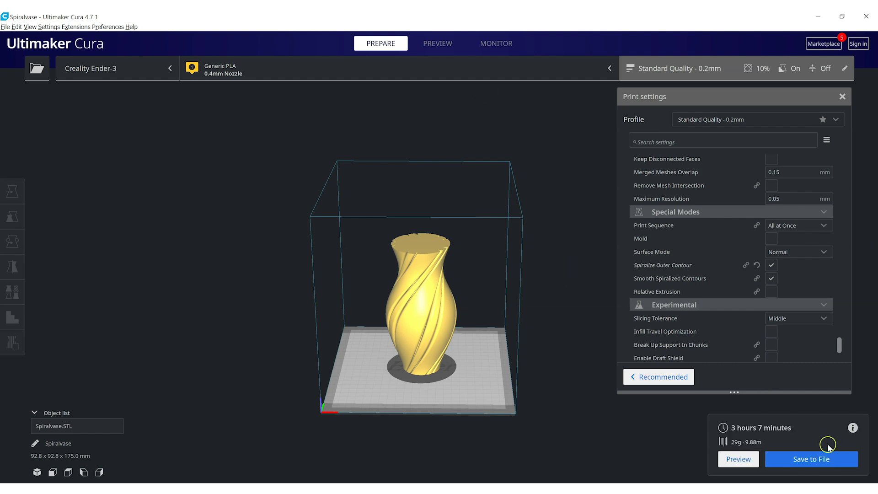
pyautogui.click(442, 43)
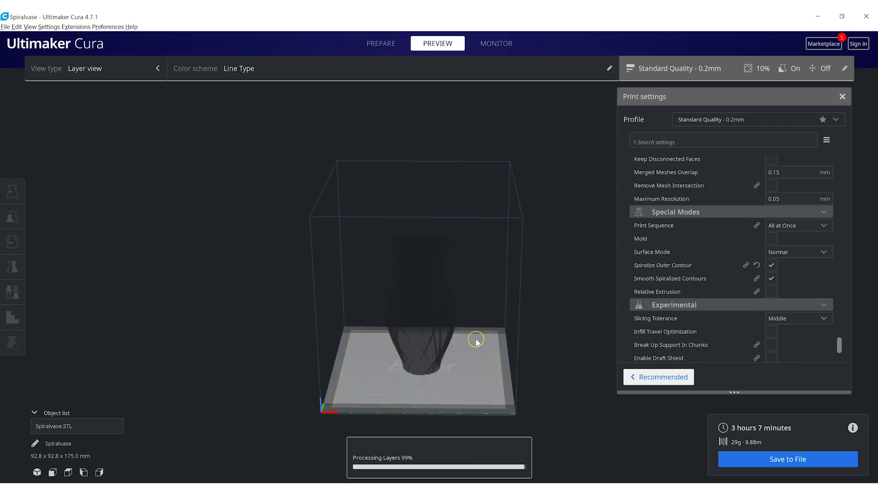
# Step: Lower the displayed layers to 818 to look down into the hollow vase from above
pyautogui.moveTo(475, 338); pyautogui.dragTo(474, 414, button='right')
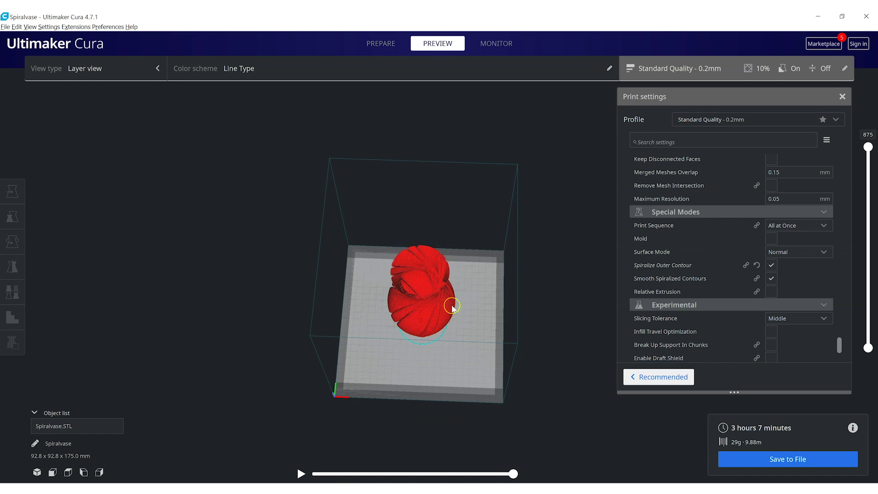
pyautogui.scroll(8, 452, 305)
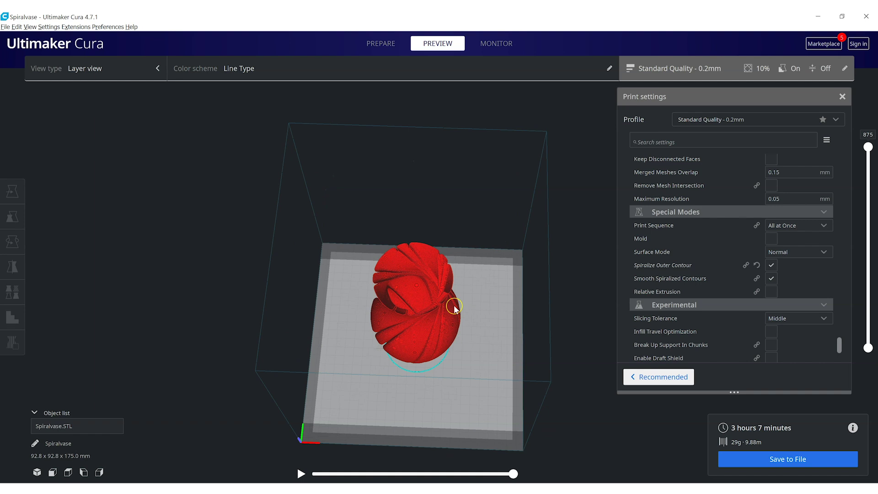
pyautogui.scroll(2, 453, 306)
pyautogui.click(736, 320)
pyautogui.click(869, 149)
pyautogui.moveTo(871, 151); pyautogui.dragTo(870, 166)
pyautogui.click(475, 174)
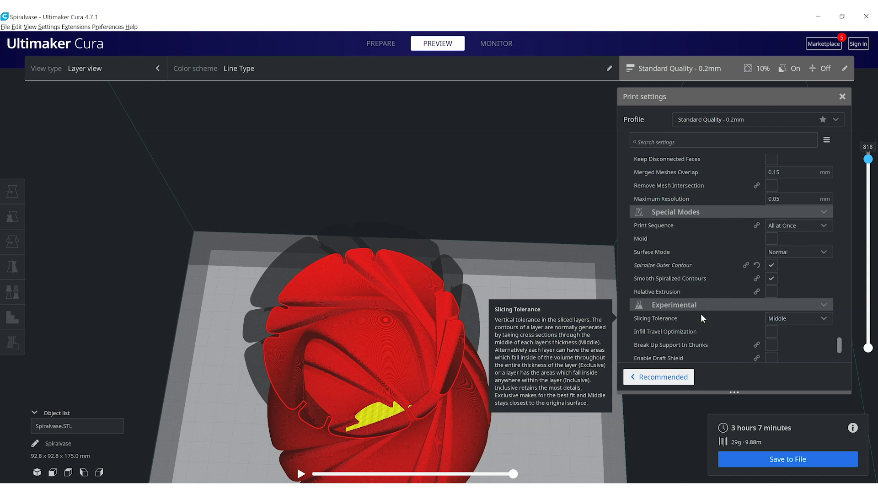
# Step: Play the toolpath simulation of layer 818 and advance it to the end of the layer
pyautogui.click(301, 474)
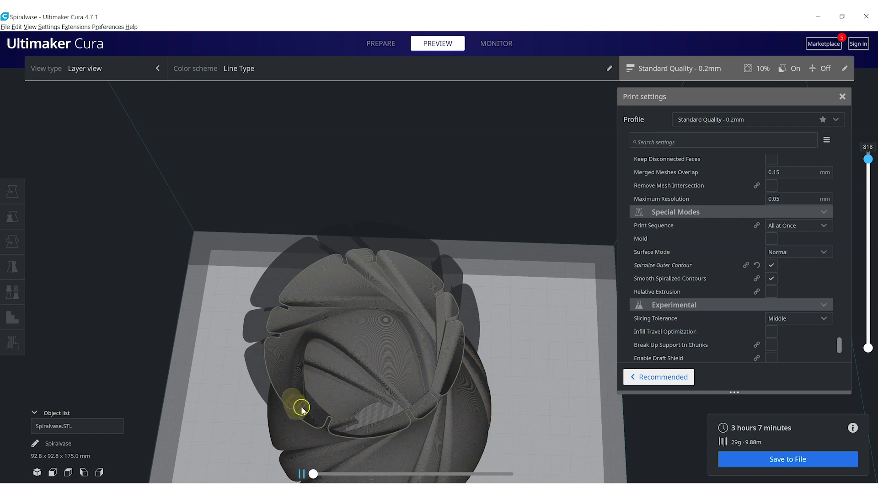
pyautogui.click(332, 477)
pyautogui.moveTo(337, 476); pyautogui.dragTo(525, 474)
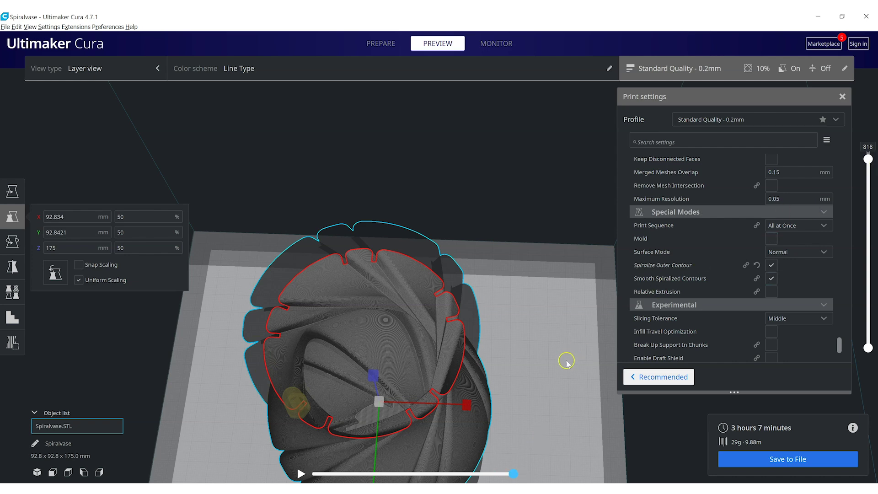
# Step: Raise the displayed layers to 875 and inspect the complete vase from the side
pyautogui.moveTo(567, 361); pyautogui.dragTo(561, 294, button='right')
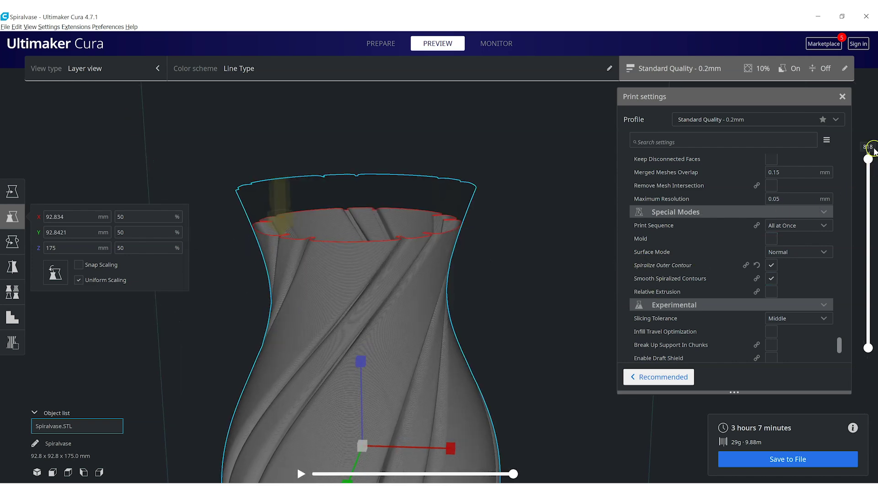
pyautogui.moveTo(868, 152); pyautogui.dragTo(869, 134)
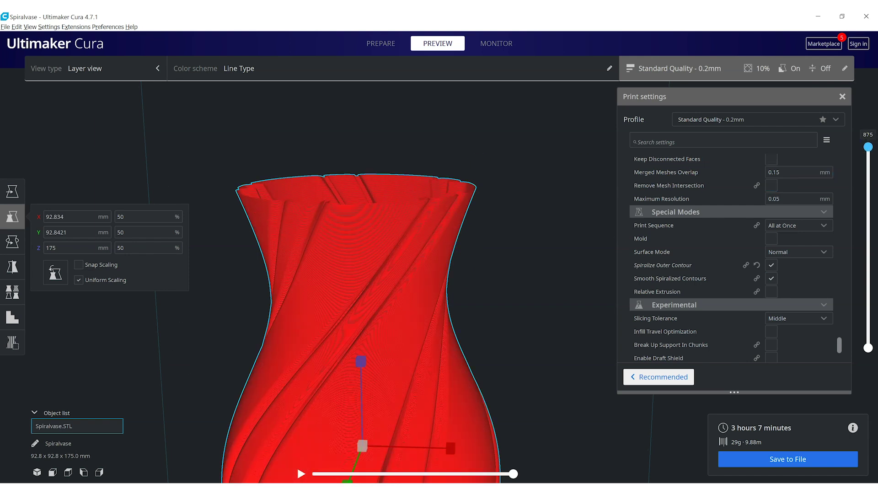
pyautogui.scroll(-5, 528, 299)
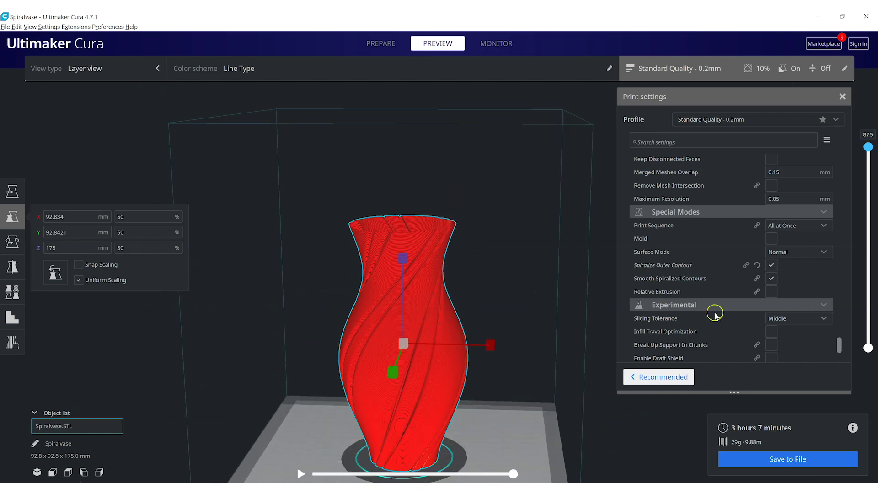
# Step: Inspect the vase's underside and lower the displayed layers to 1 to isolate its solid bottom
pyautogui.click(474, 446)
pyautogui.moveTo(474, 444); pyautogui.dragTo(476, 366, button='right')
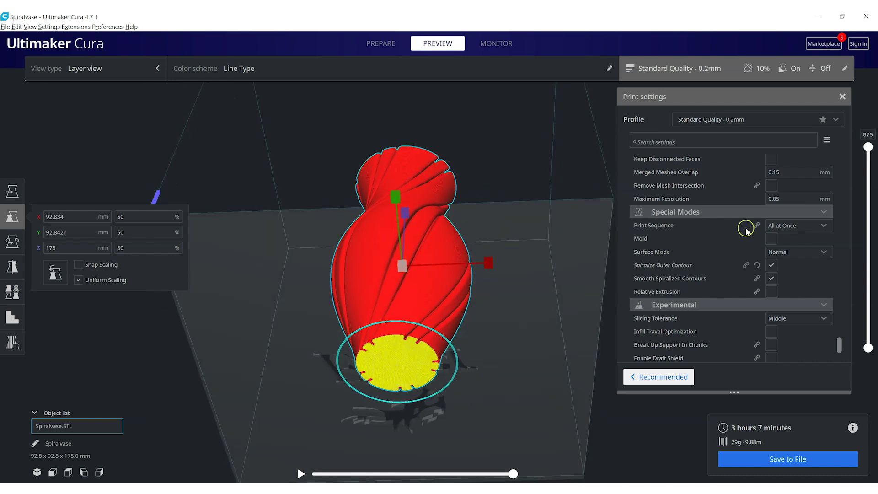
pyautogui.moveTo(868, 147); pyautogui.dragTo(869, 352)
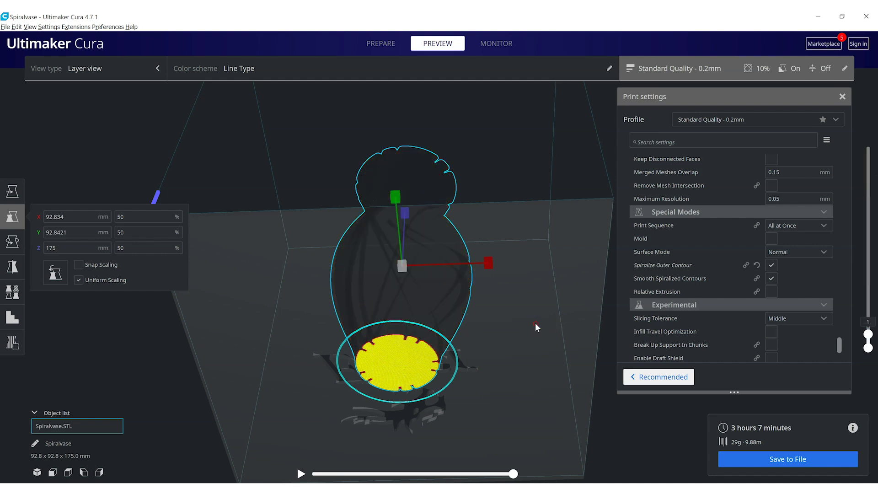
# Step: Deselect the vase, restore the displayed layers from the base up to 875, and view it from above
pyautogui.moveTo(535, 323); pyautogui.dragTo(544, 342, button='right')
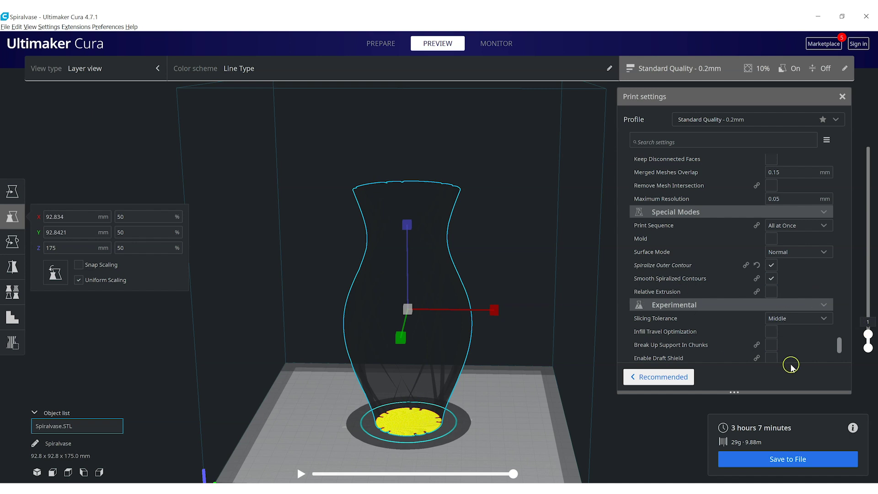
pyautogui.moveTo(869, 331); pyautogui.dragTo(866, 337)
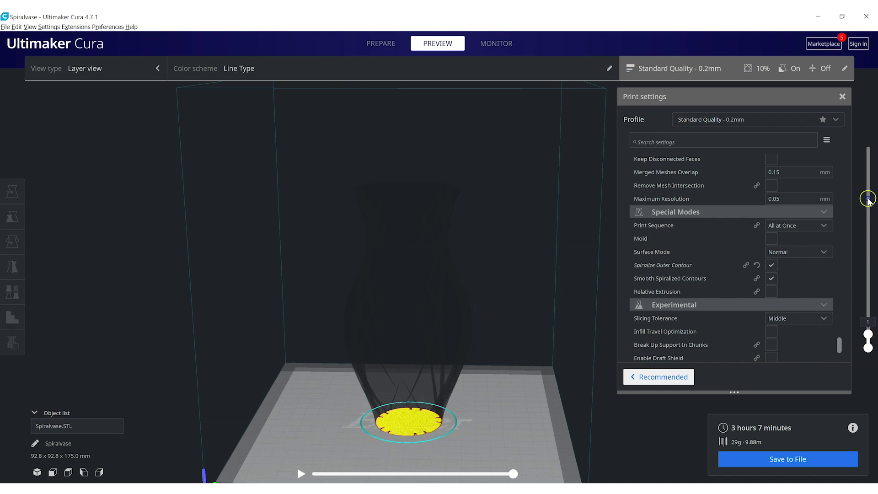
pyautogui.moveTo(868, 334); pyautogui.dragTo(871, 93)
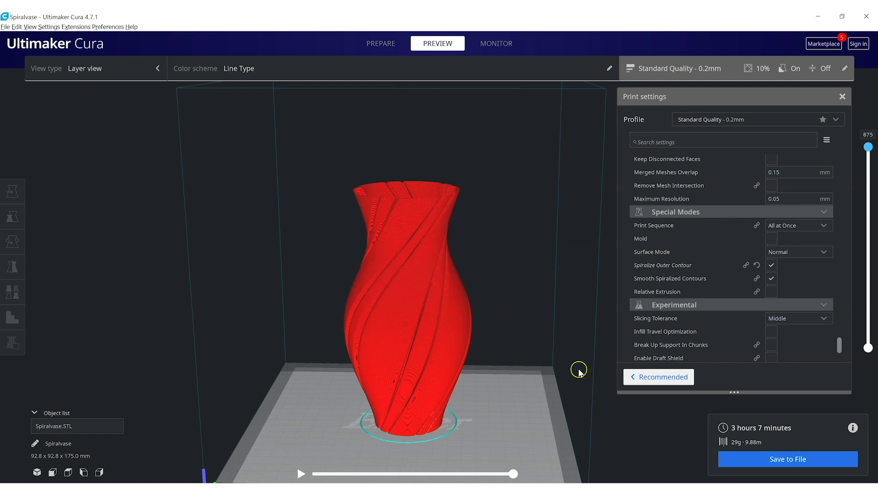
pyautogui.moveTo(501, 395); pyautogui.dragTo(502, 443, button='right')
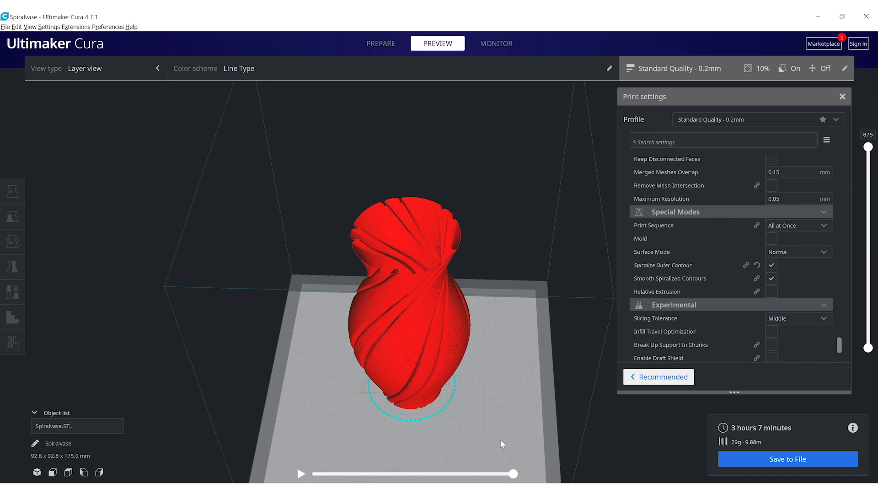